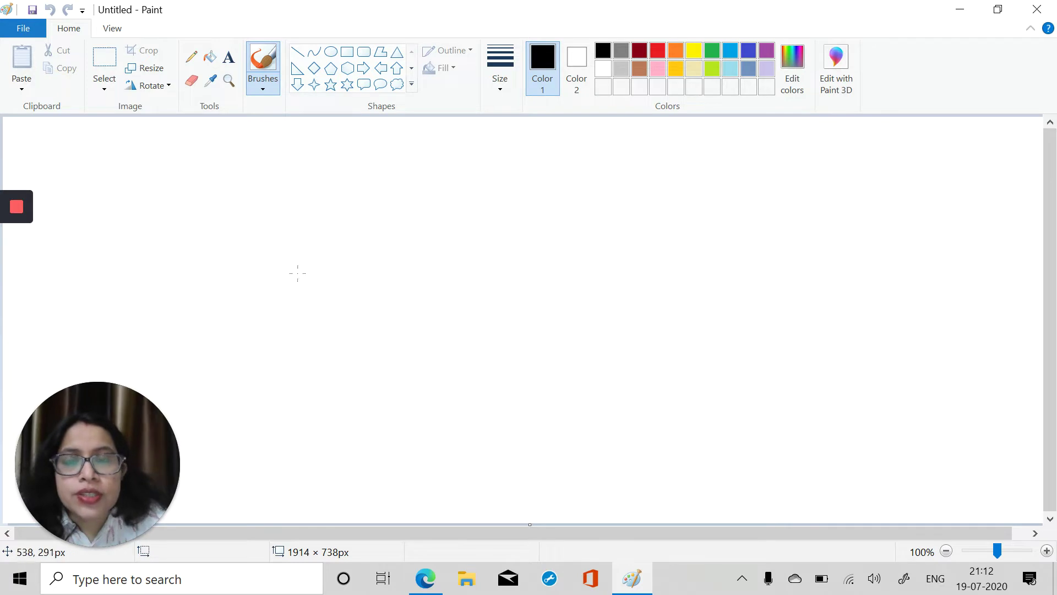
- Draw a black circle about 96 × 97 px mid-canvas and a heart about 188 × 149 px above it, its tip inside the circle
{"action": "left_click", "coordinate": [332, 53]}
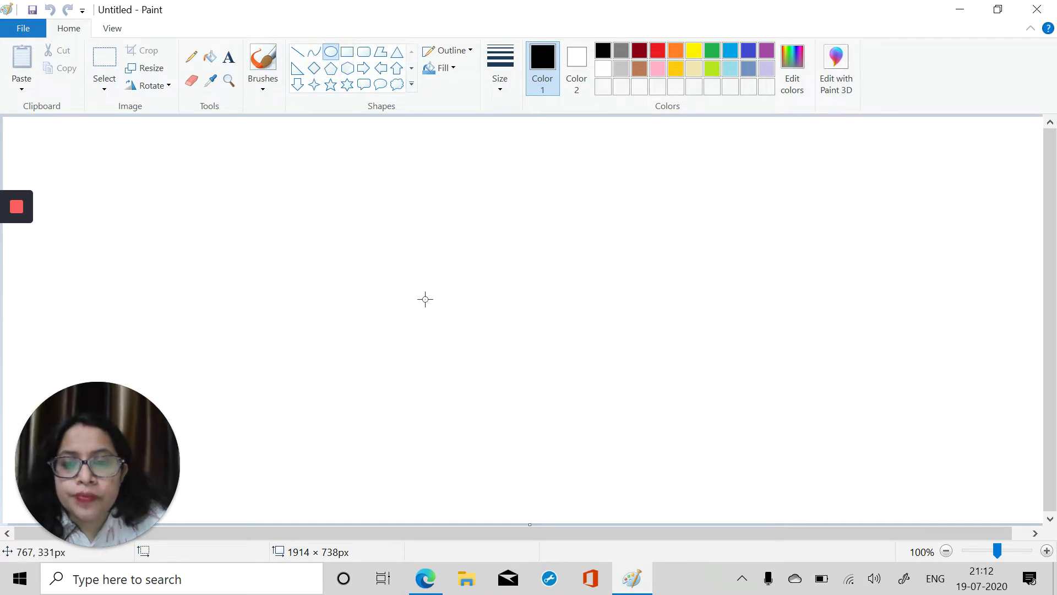
{"action": "left_click_drag", "start_coordinate": [424, 298], "coordinate": [476, 352]}
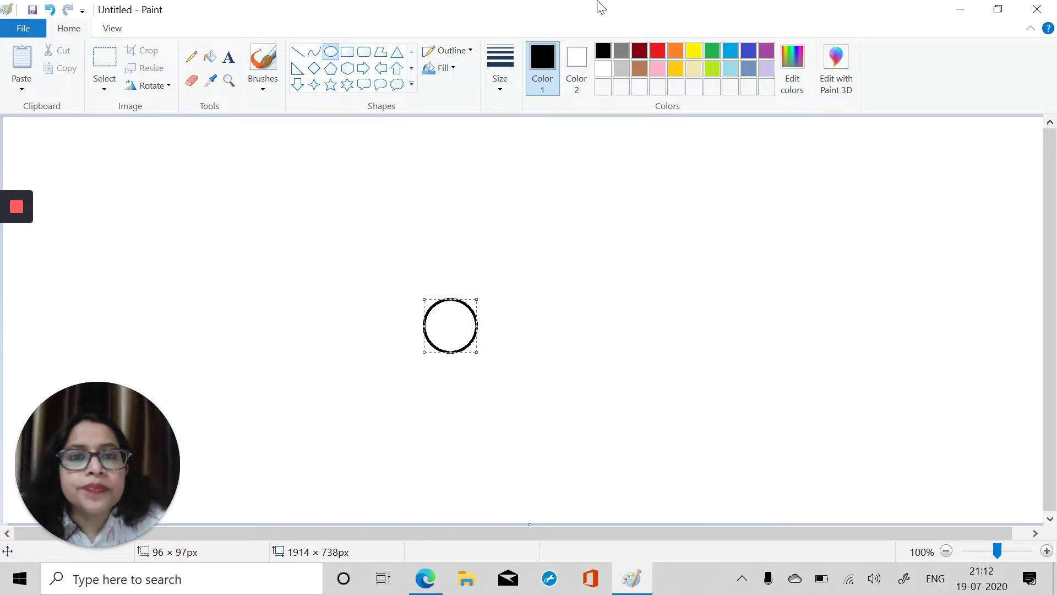
{"action": "left_click", "coordinate": [412, 86]}
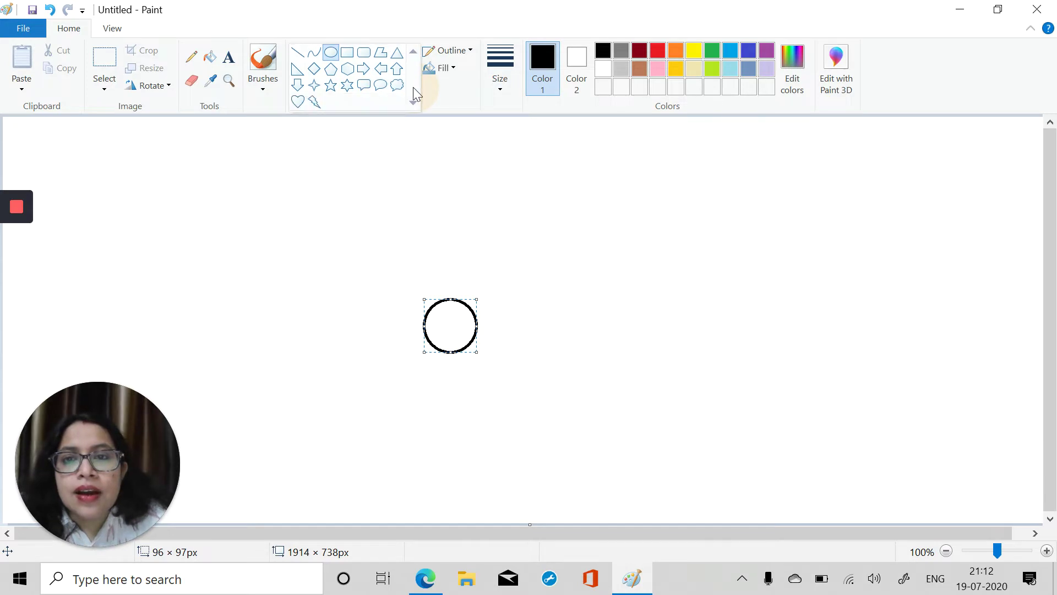
{"action": "left_click", "coordinate": [296, 101]}
{"action": "left_click_drag", "start_coordinate": [453, 252], "coordinate": [399, 320]}
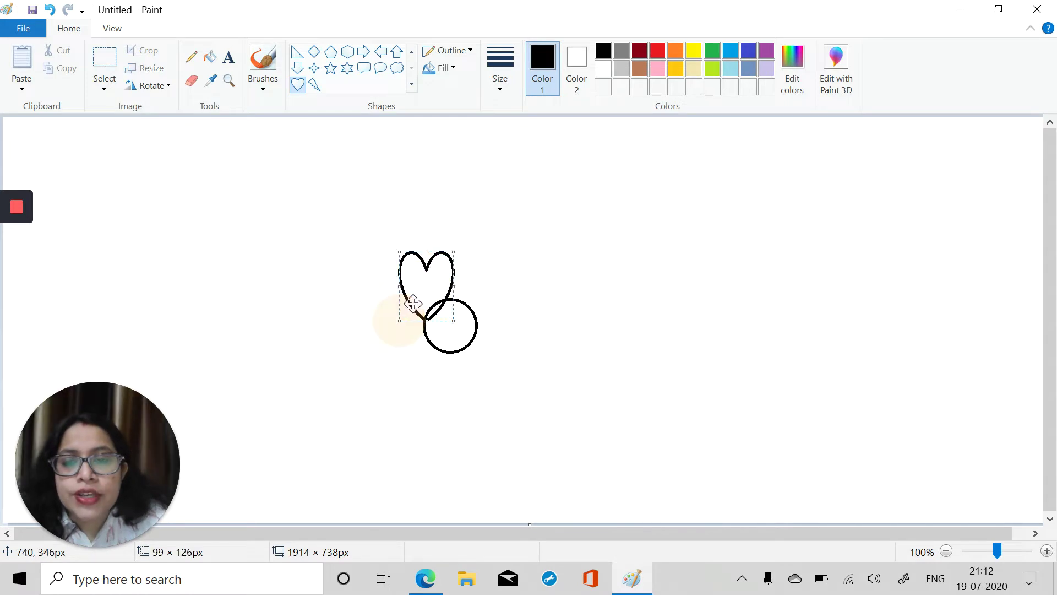
{"action": "left_click_drag", "start_coordinate": [450, 287], "coordinate": [502, 288]}
{"action": "mouse_move", "coordinate": [451, 252]}
{"action": "left_mouse_down"}
{"action": "mouse_move", "coordinate": [456, 221]}
{"action": "mouse_move", "coordinate": [453, 238]}
{"action": "left_mouse_up"}
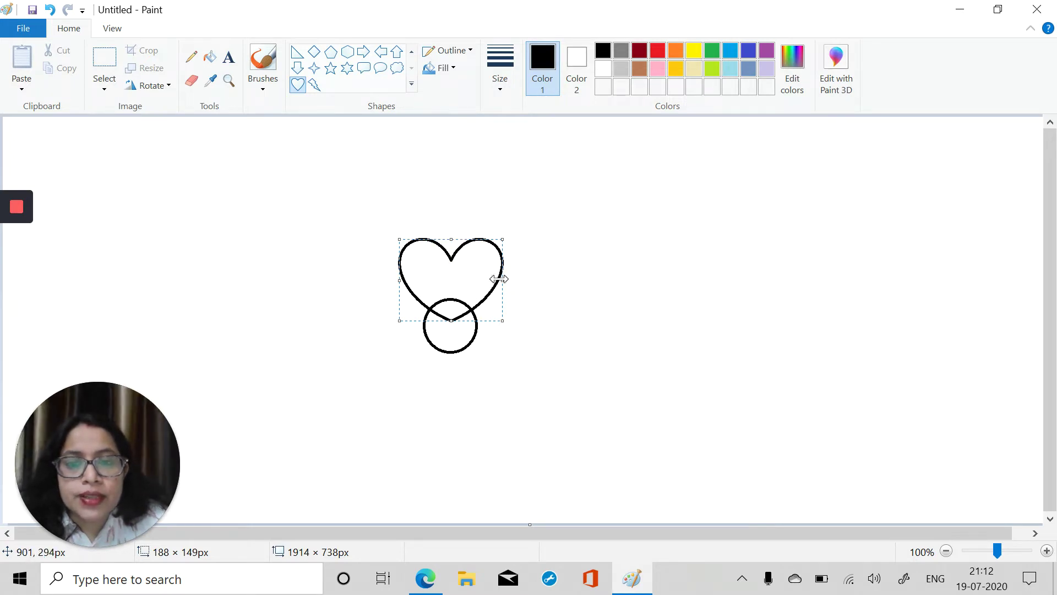
- Draw a second heart about 175 × 130 px, rotate it right 90°, and fit it as the right petal with its tip inside the circle
{"action": "left_click_drag", "start_coordinate": [499, 279], "coordinate": [616, 377]}
{"action": "left_click", "coordinate": [539, 282]}
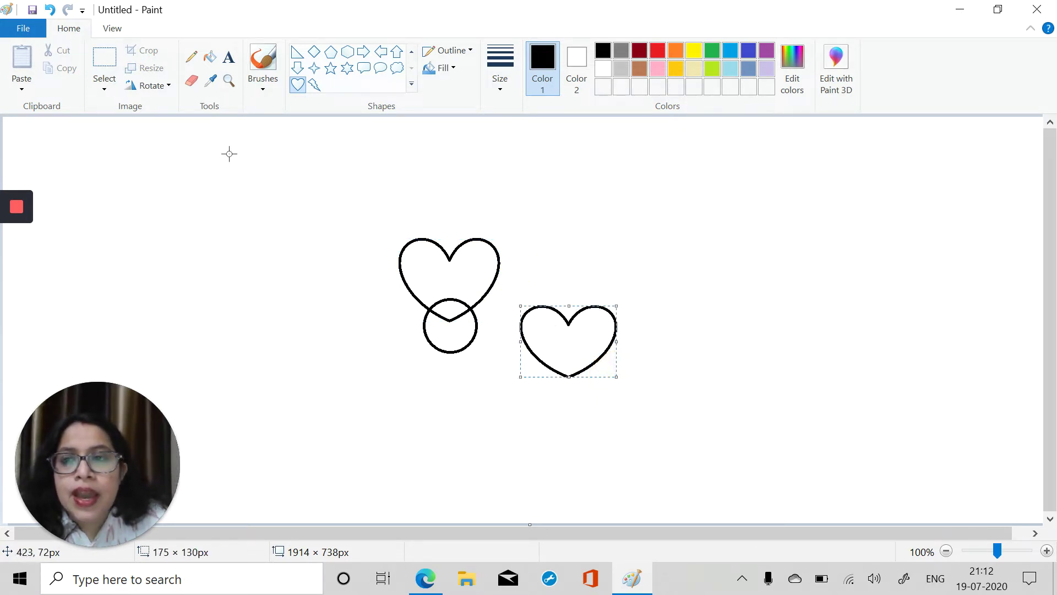
{"action": "left_click", "coordinate": [158, 86]}
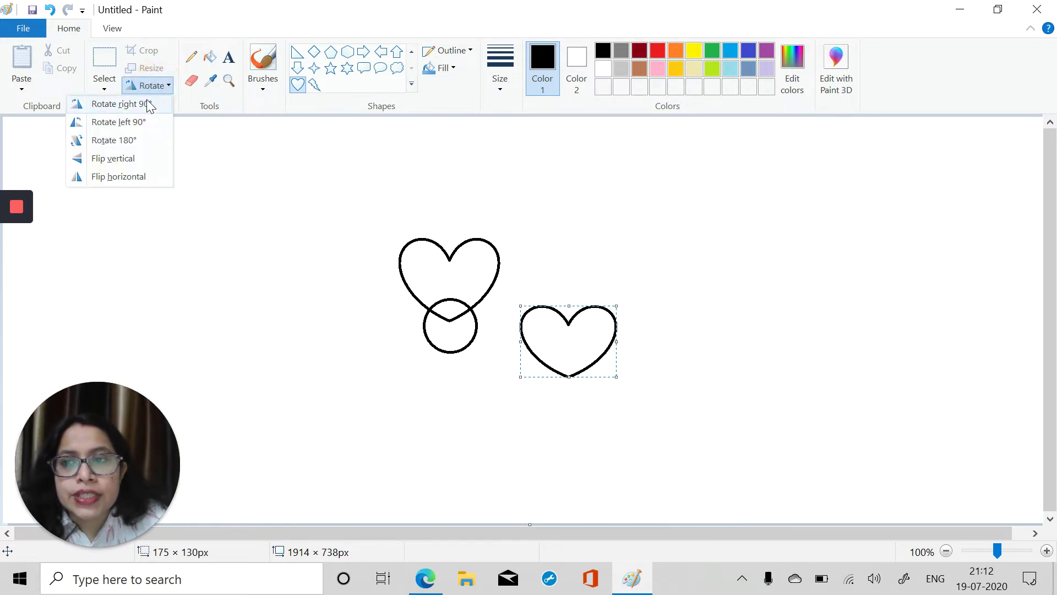
{"action": "left_click", "coordinate": [121, 104]}
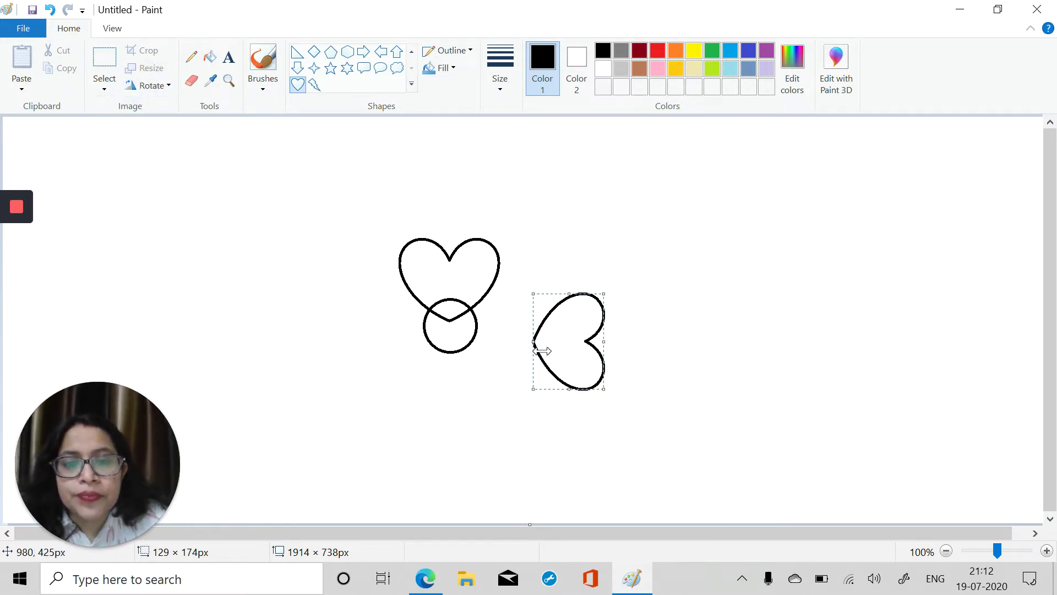
{"action": "left_click_drag", "start_coordinate": [534, 342], "coordinate": [491, 322]}
{"action": "left_click", "coordinate": [374, 323]}
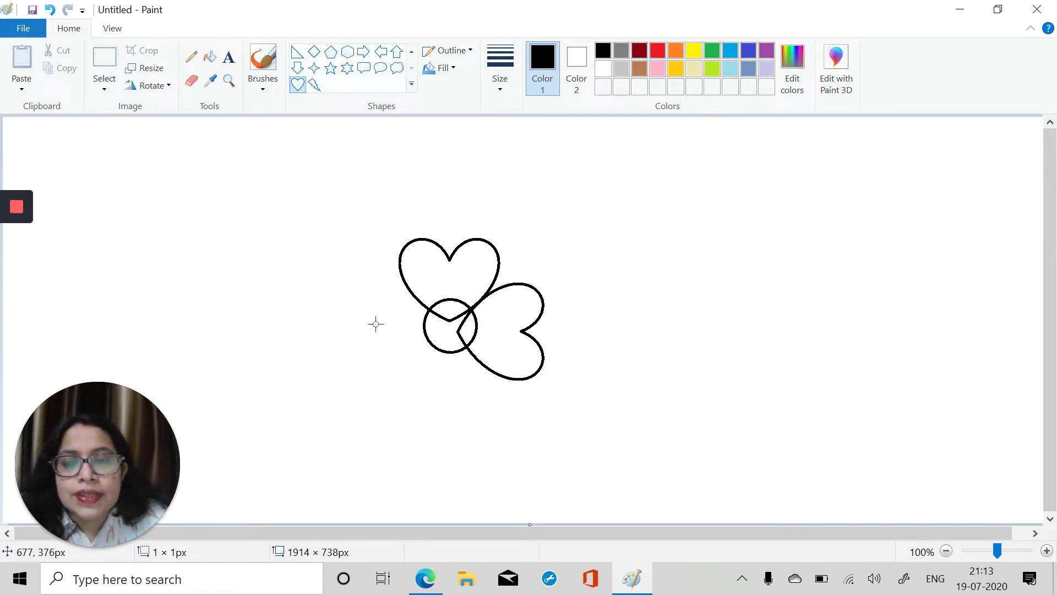
- Draw a third heart, rotate it left 90°, heighten it to about 162 px, and fit it as the left petal with its tip inside the circle
{"action": "left_click_drag", "start_coordinate": [375, 323], "coordinate": [306, 393]}
{"action": "left_click", "coordinate": [160, 86]}
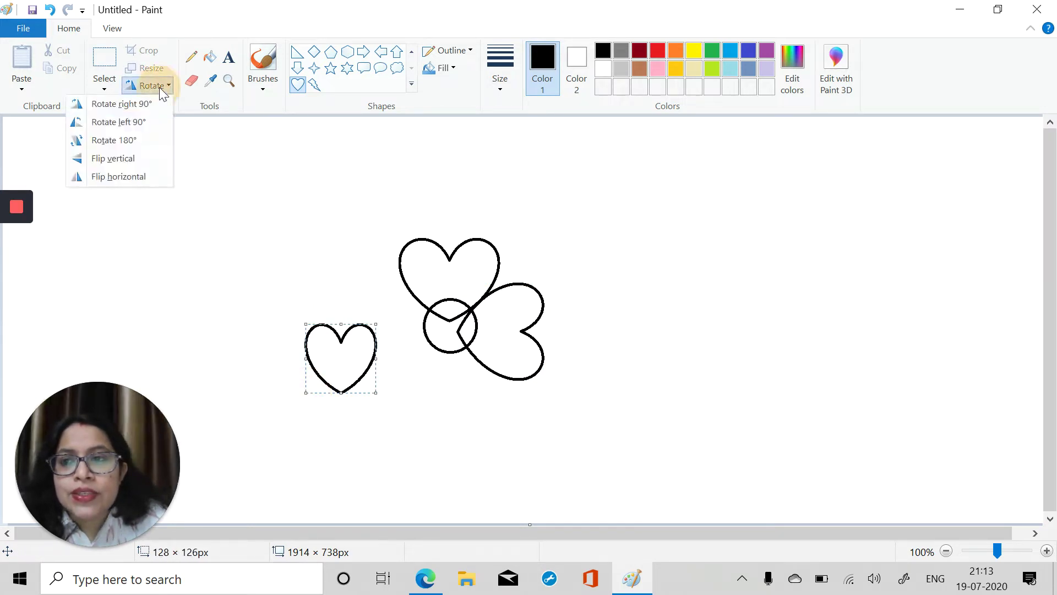
{"action": "left_click", "coordinate": [140, 123]}
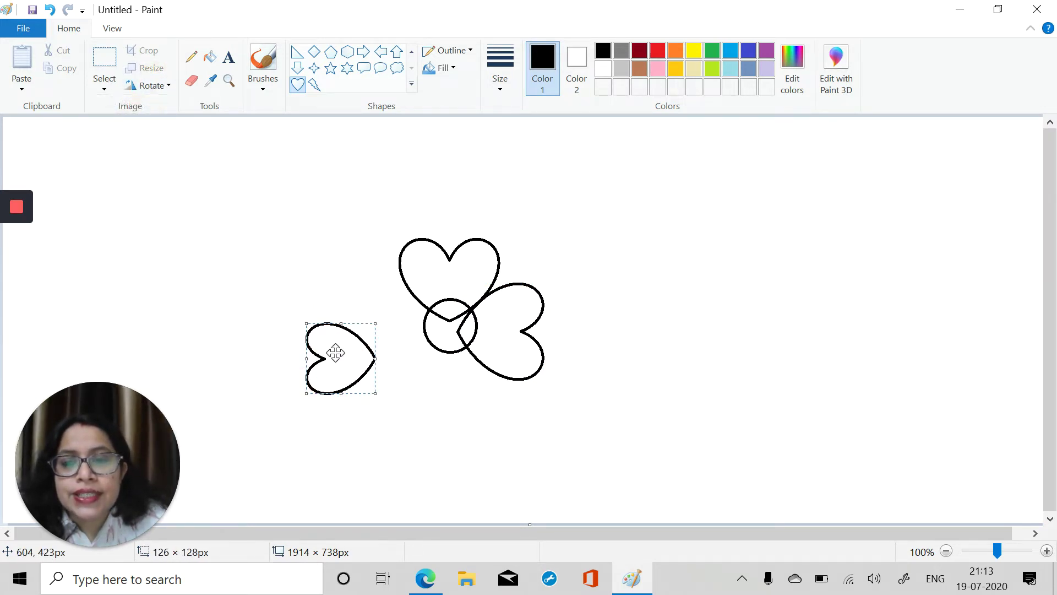
{"action": "left_click_drag", "start_coordinate": [339, 324], "coordinate": [342, 304]}
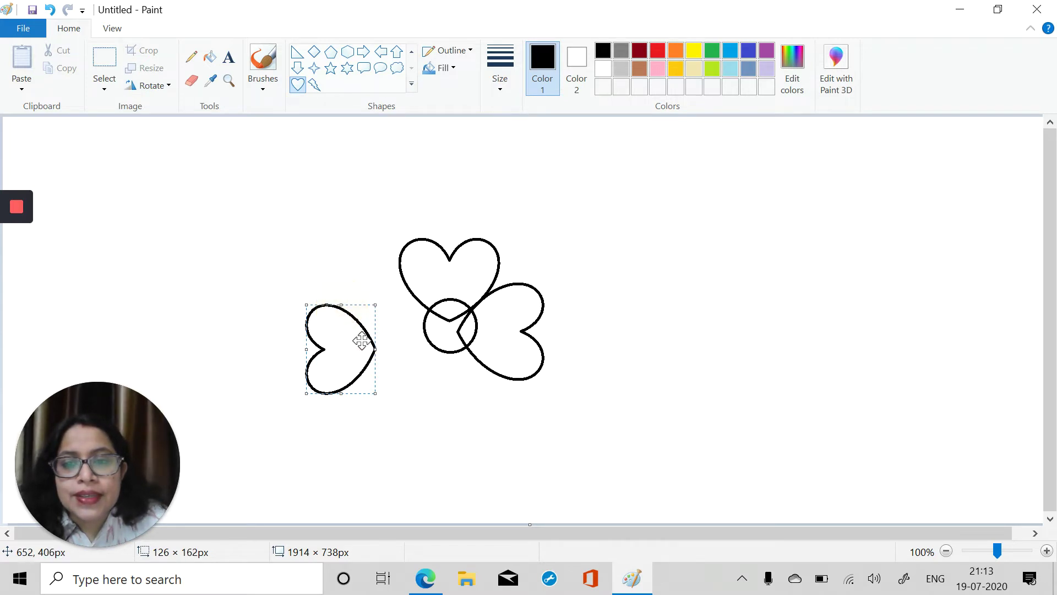
{"action": "mouse_move", "coordinate": [375, 347]}
{"action": "left_mouse_down"}
{"action": "mouse_move", "coordinate": [415, 337]}
{"action": "mouse_move", "coordinate": [358, 340]}
{"action": "left_mouse_up"}
{"action": "left_click", "coordinate": [466, 393]}
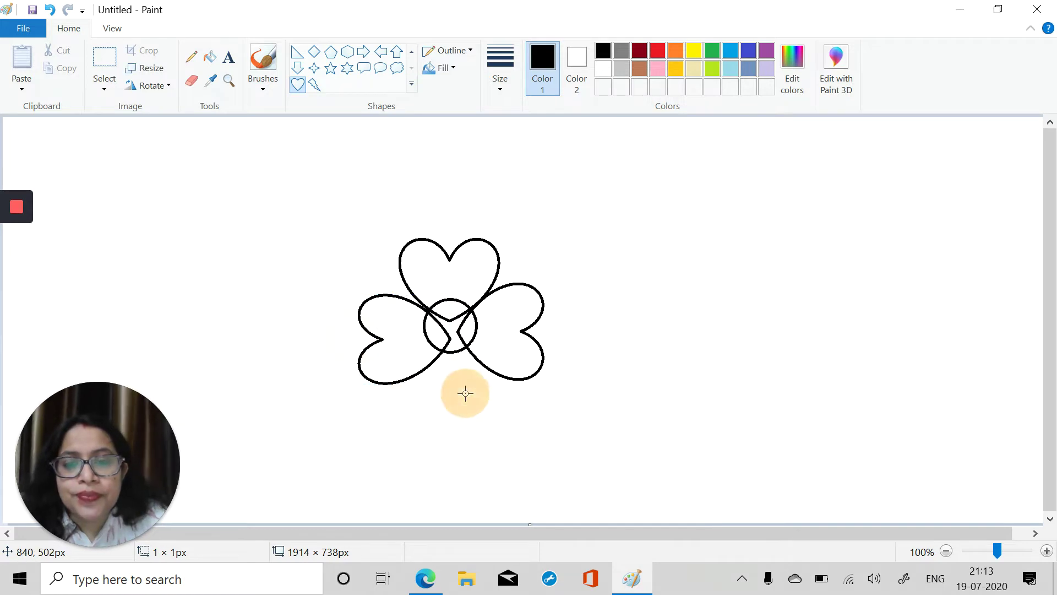
- Draw a fourth heart, rotate it 180°, enlarge it to about 168 × 158 px, and fit it as the bottom petal with its tip inside the circle
{"action": "left_click_drag", "start_coordinate": [465, 394], "coordinate": [404, 461]}
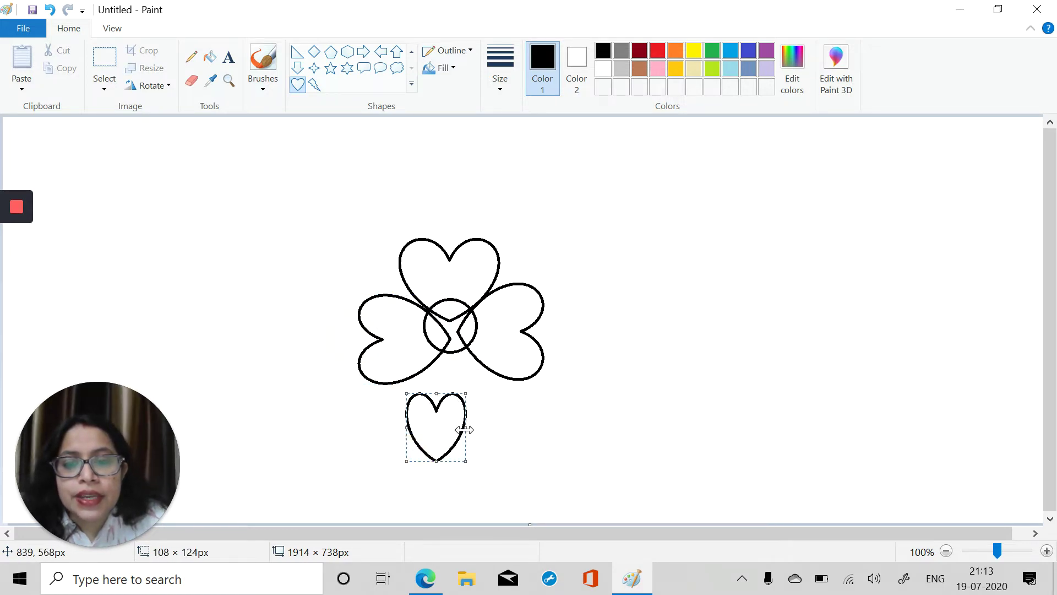
{"action": "left_click_drag", "start_coordinate": [466, 428], "coordinate": [494, 424]}
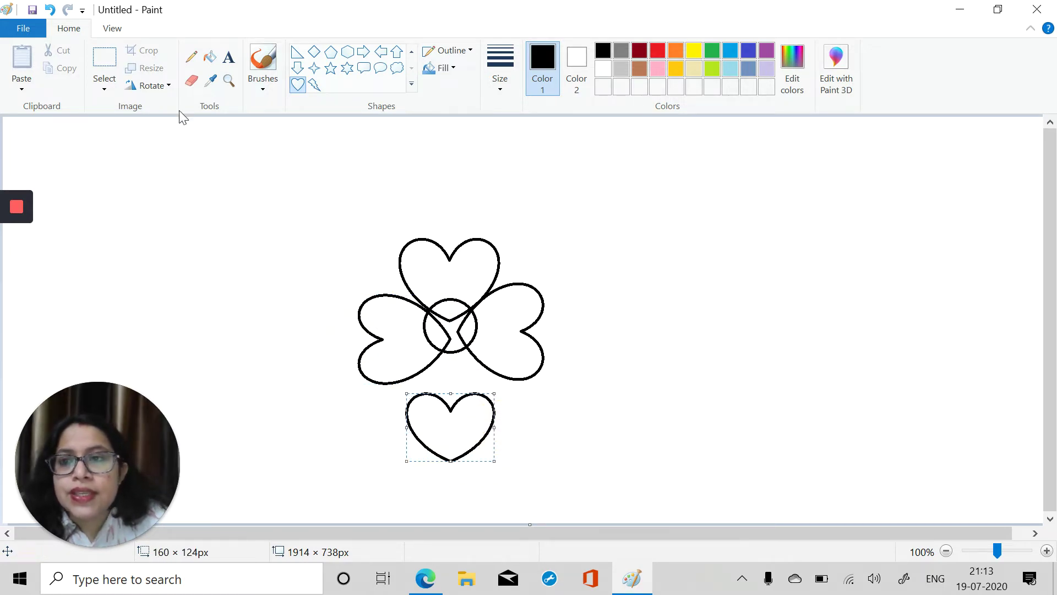
{"action": "left_click", "coordinate": [167, 86]}
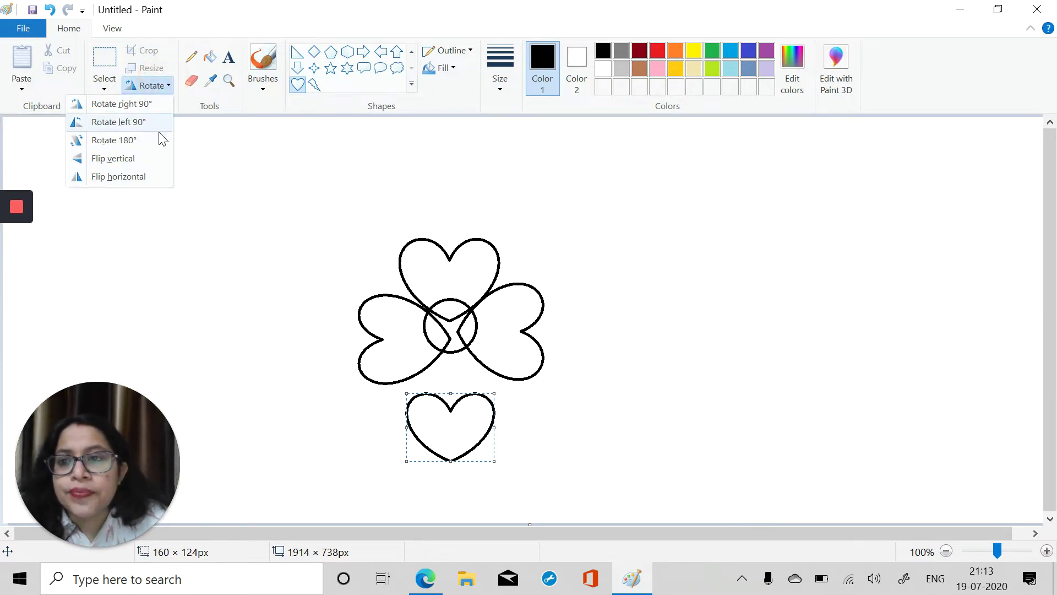
{"action": "left_click", "coordinate": [145, 142]}
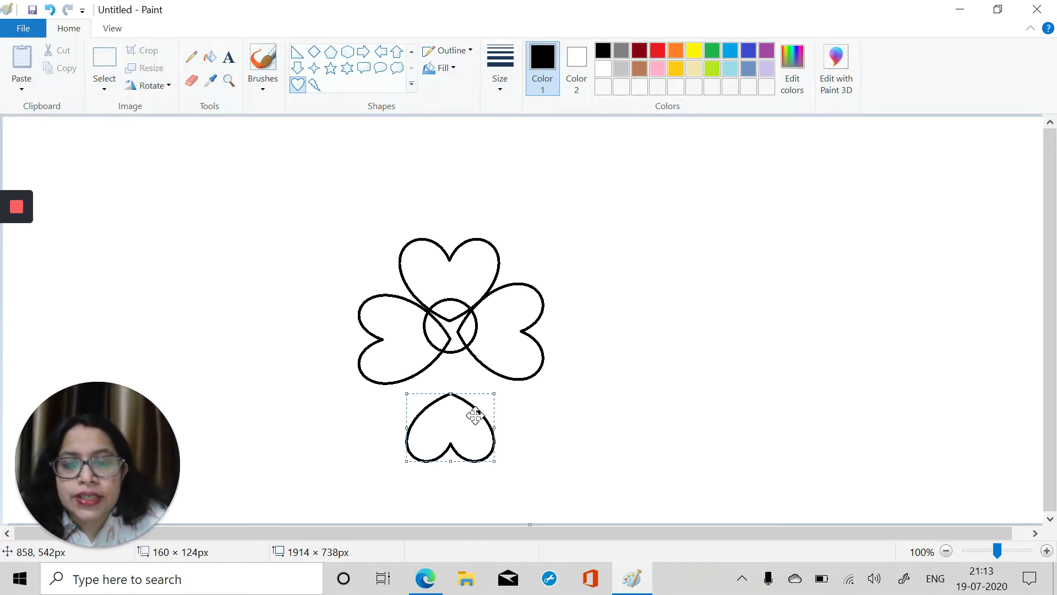
{"action": "left_click_drag", "start_coordinate": [450, 393], "coordinate": [454, 376]}
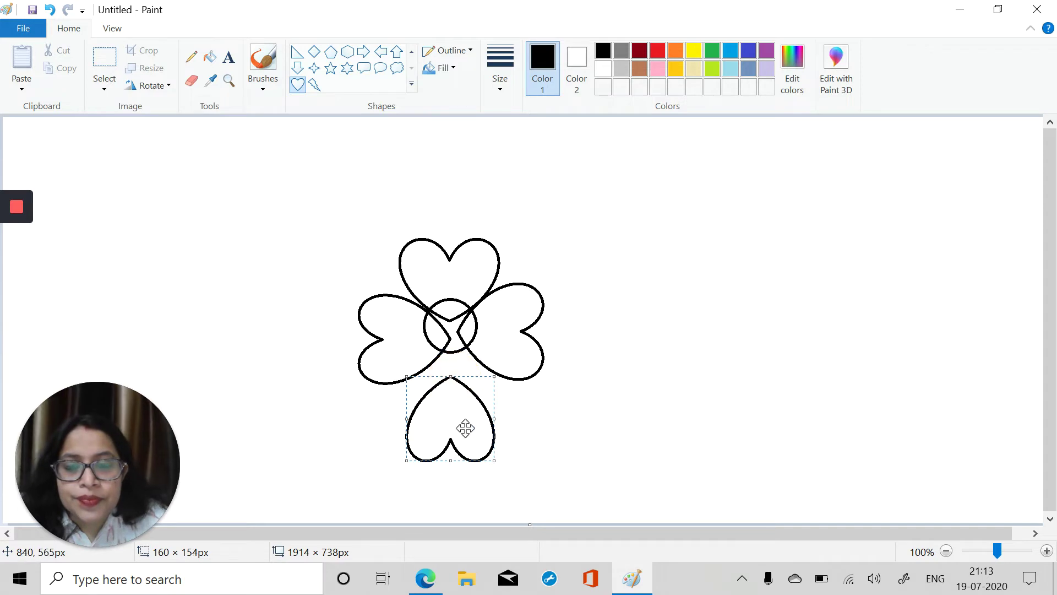
{"action": "left_click", "coordinate": [472, 426]}
{"action": "left_click_drag", "start_coordinate": [495, 419], "coordinate": [457, 359]}
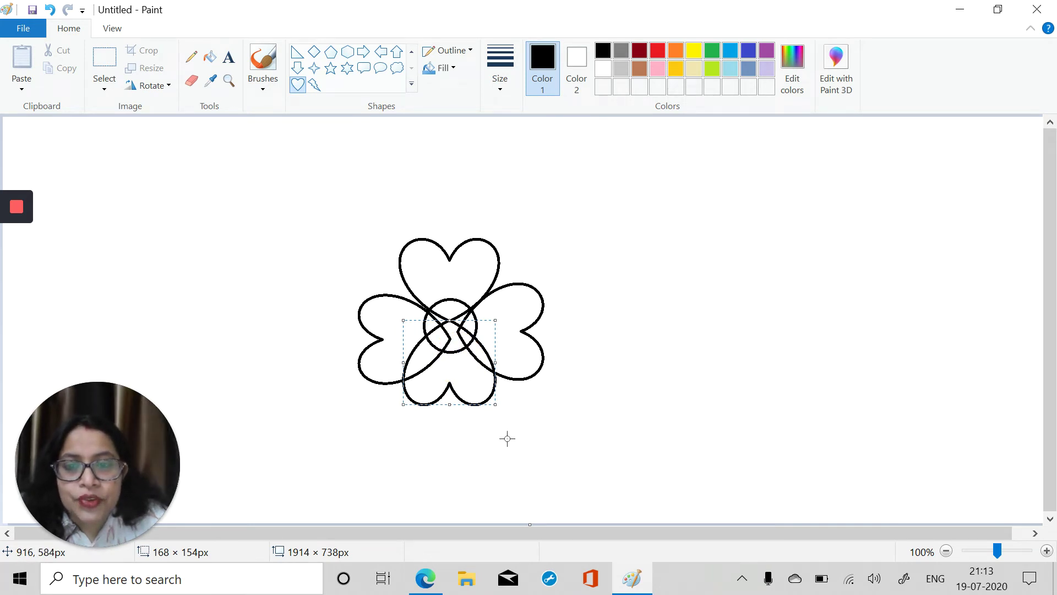
{"action": "left_click_drag", "start_coordinate": [446, 405], "coordinate": [448, 407]}
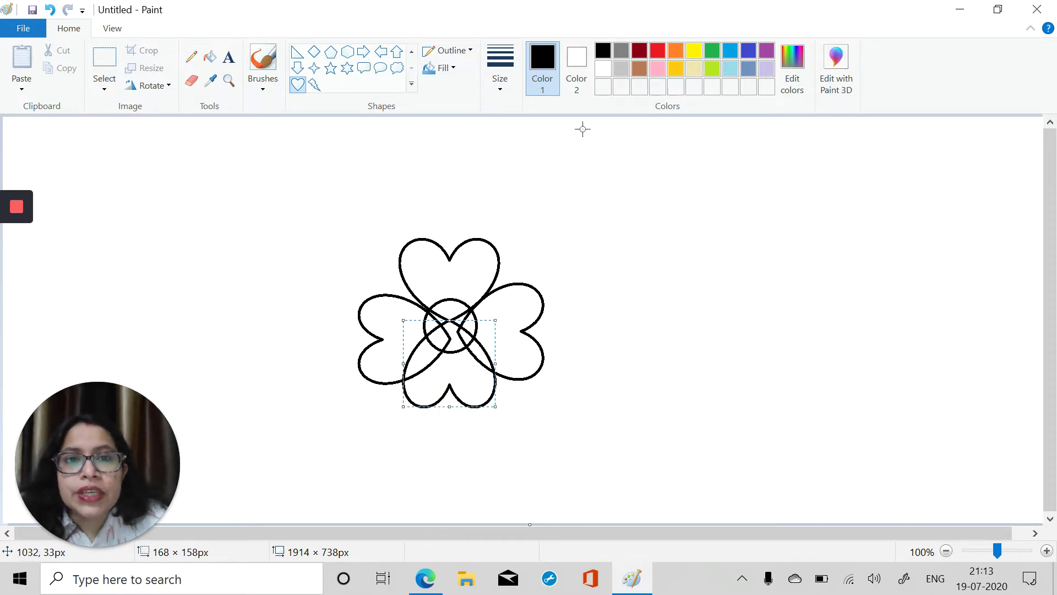
- Fill the main areas of the top, left, right and bottom heart petals with red
{"action": "left_click", "coordinate": [214, 56]}
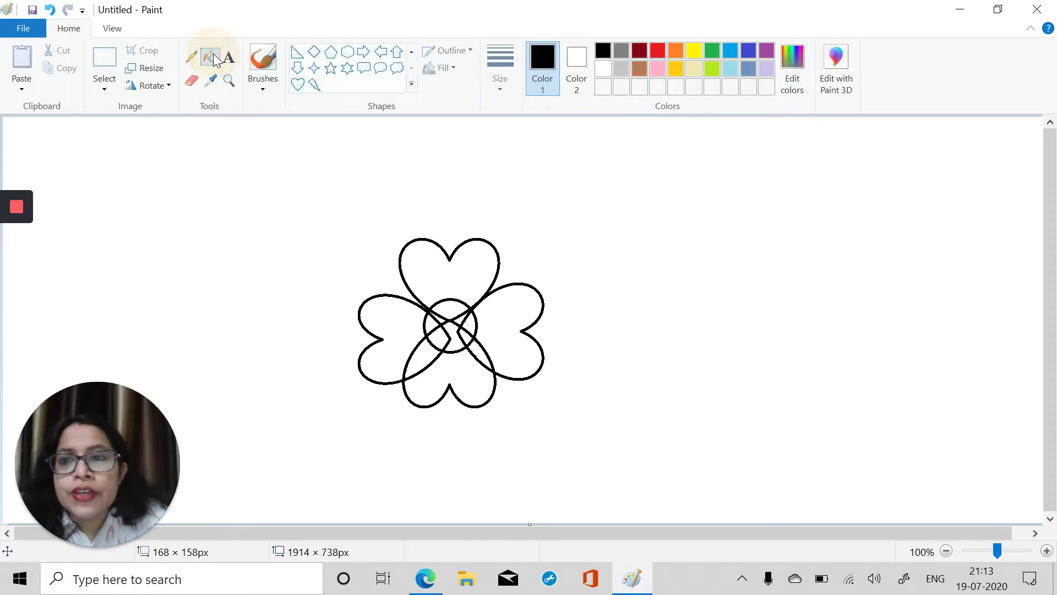
{"action": "left_click", "coordinate": [655, 49]}
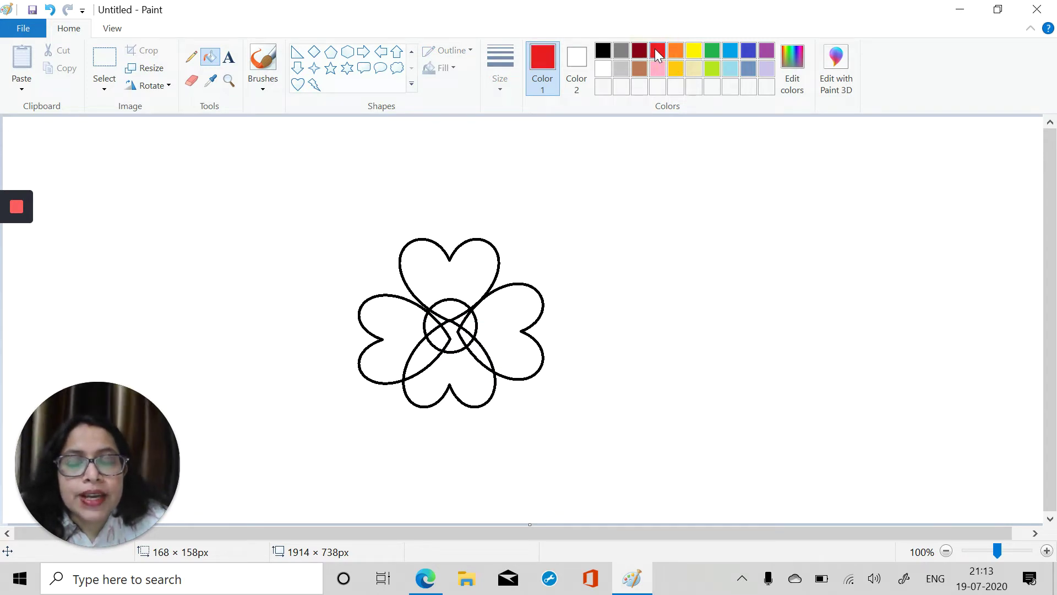
{"action": "left_click", "coordinate": [460, 282]}
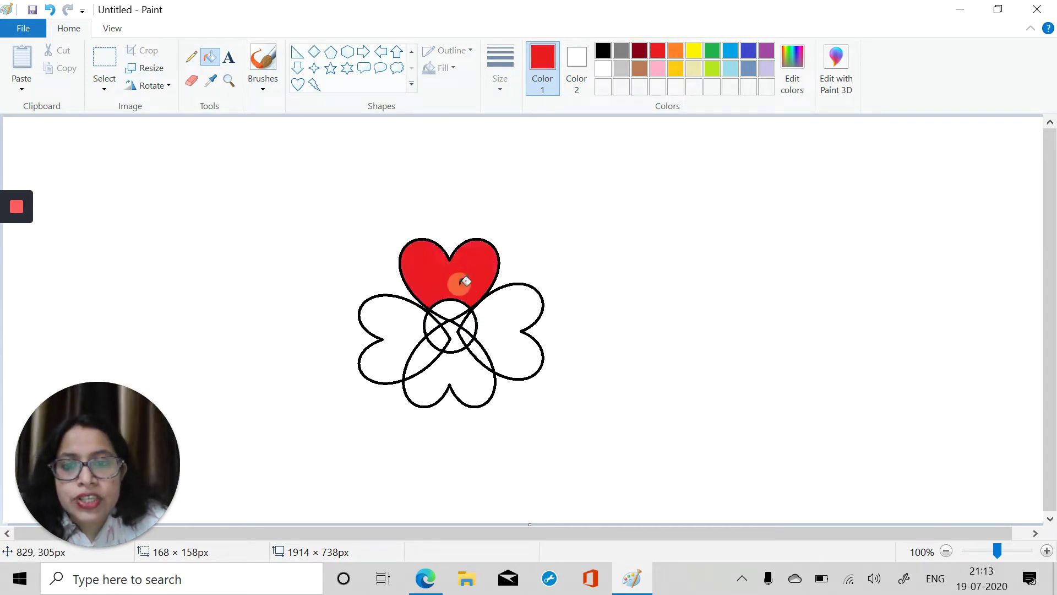
{"action": "left_click", "coordinate": [444, 312]}
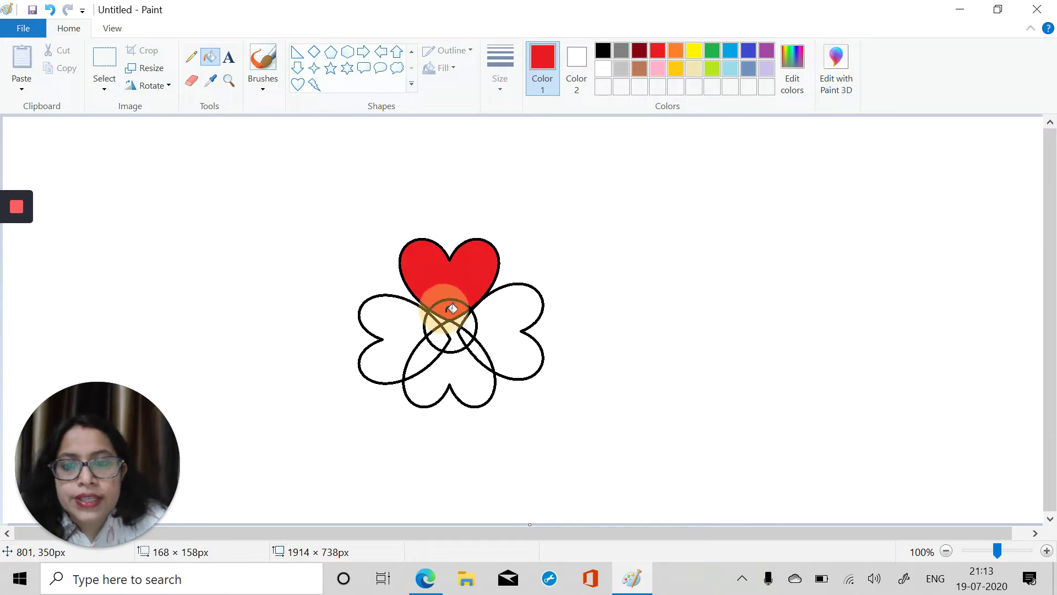
{"action": "left_click", "coordinate": [417, 336]}
{"action": "left_click", "coordinate": [495, 333]}
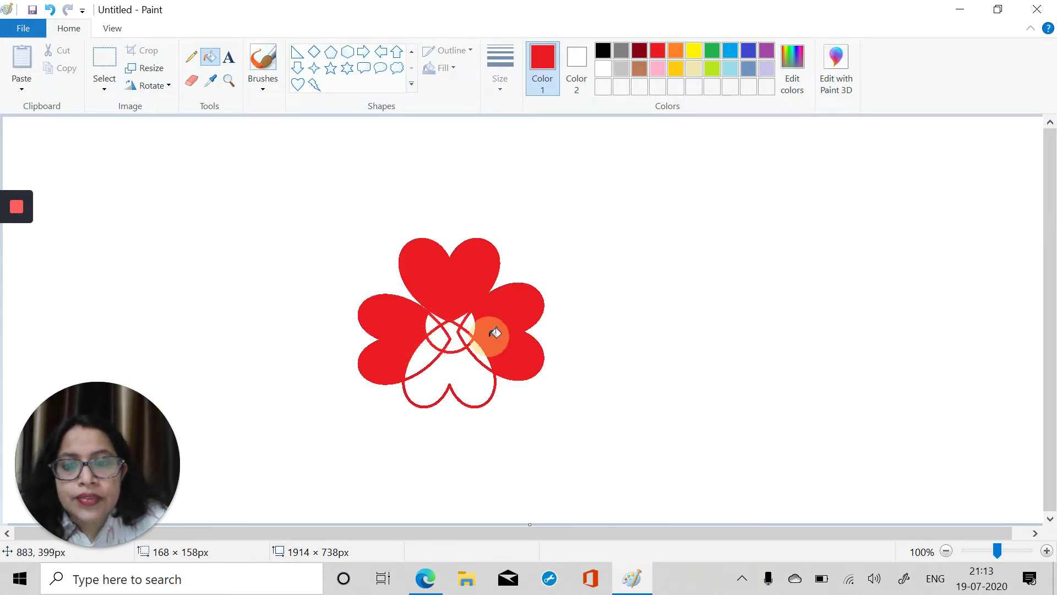
{"action": "left_click", "coordinate": [449, 343]}
{"action": "left_click", "coordinate": [416, 368]}
{"action": "left_click", "coordinate": [433, 380]}
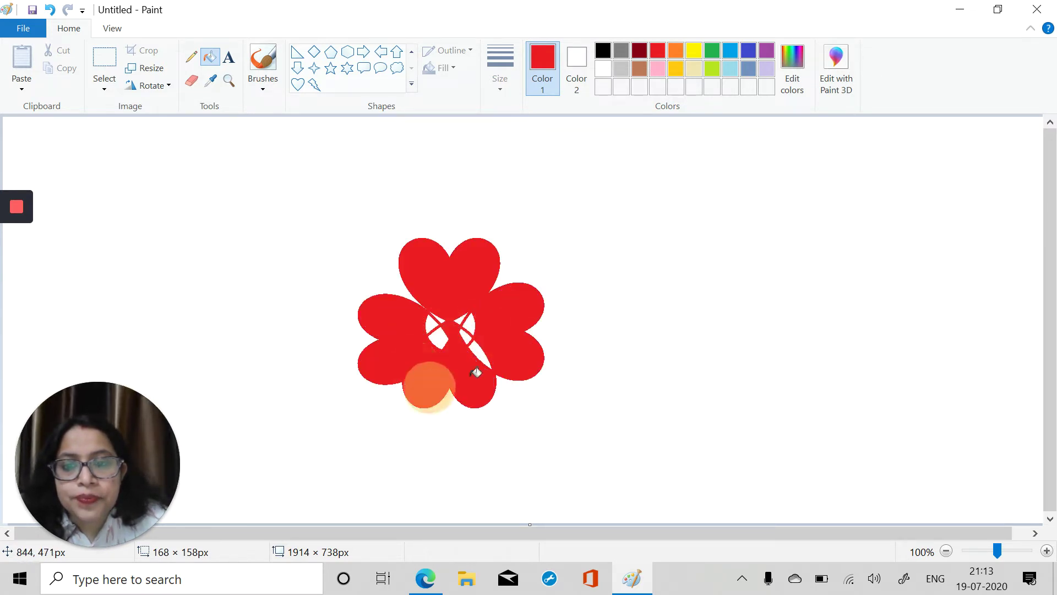
- Fill the remaining white gaps around the flower's centre with red
{"action": "left_click", "coordinate": [443, 337]}
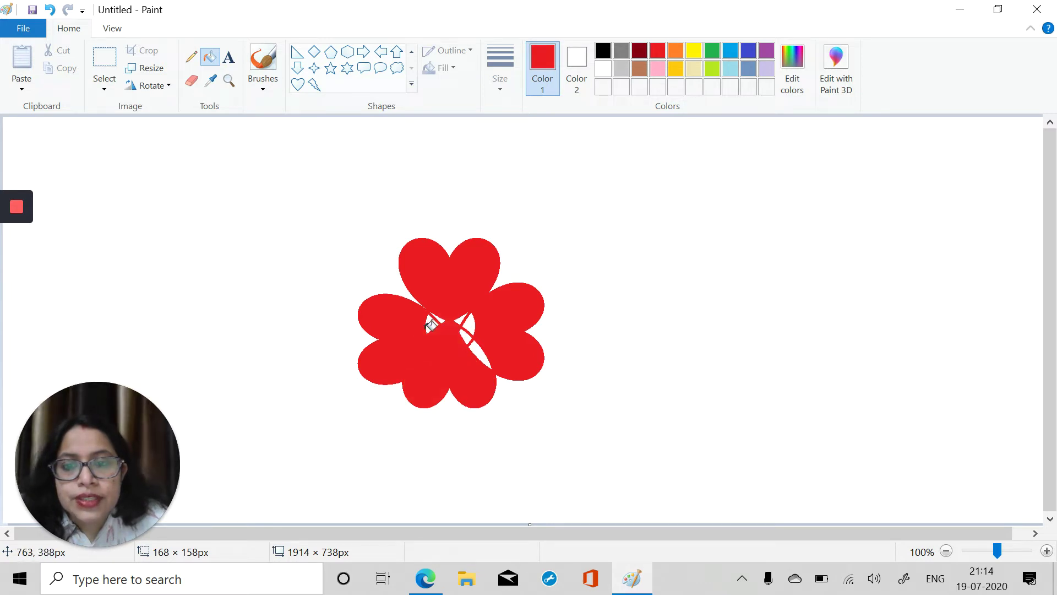
{"action": "left_click", "coordinate": [428, 328]}
{"action": "left_click", "coordinate": [441, 320]}
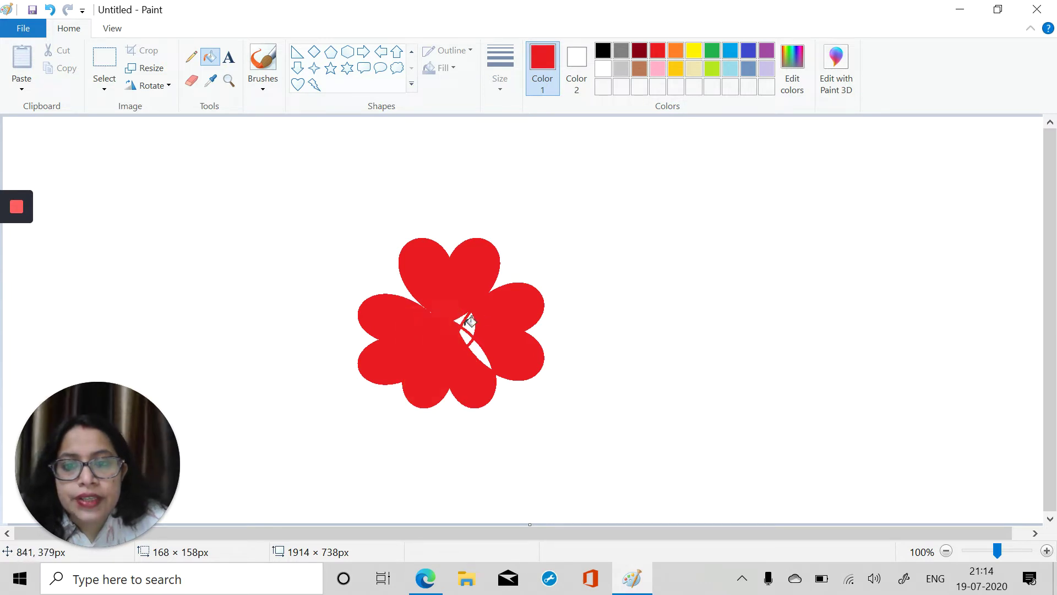
{"action": "left_click", "coordinate": [459, 323]}
{"action": "left_click", "coordinate": [468, 329]}
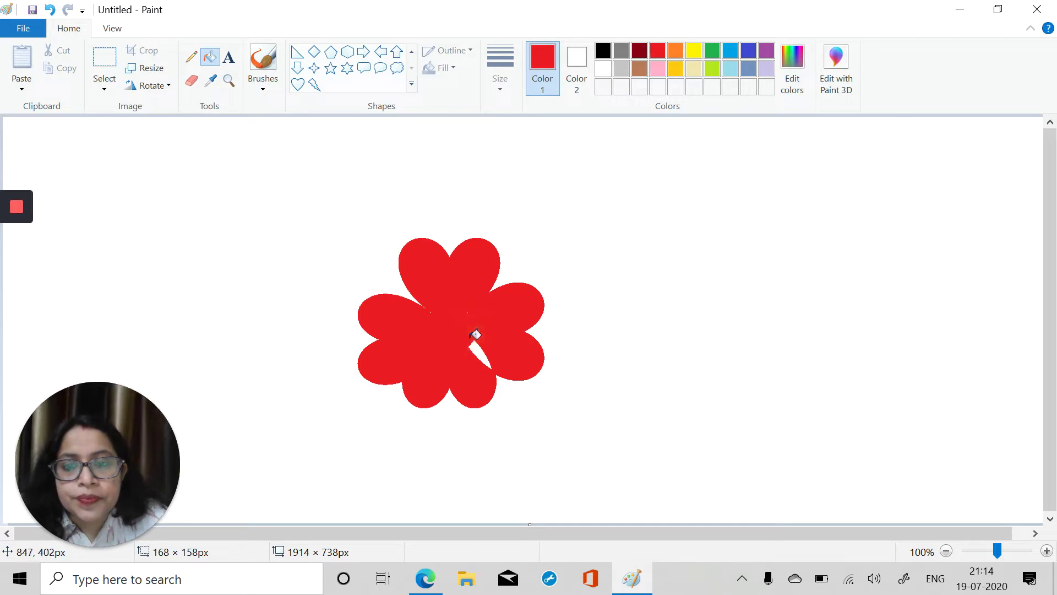
{"action": "left_click", "coordinate": [469, 340]}
{"action": "left_click", "coordinate": [483, 353]}
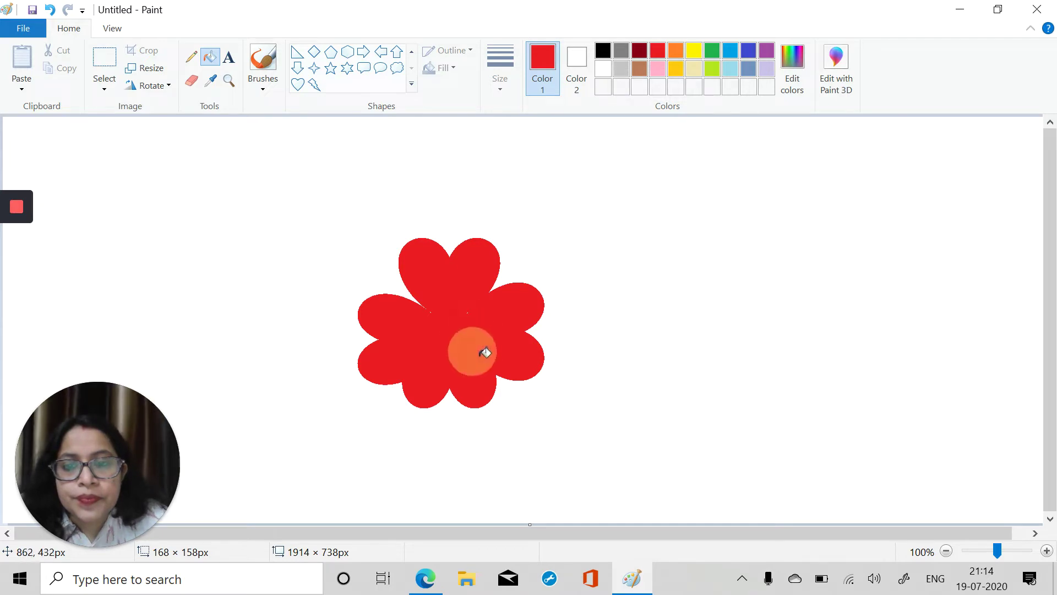
{"action": "left_click", "coordinate": [466, 320]}
{"action": "left_click", "coordinate": [429, 312]}
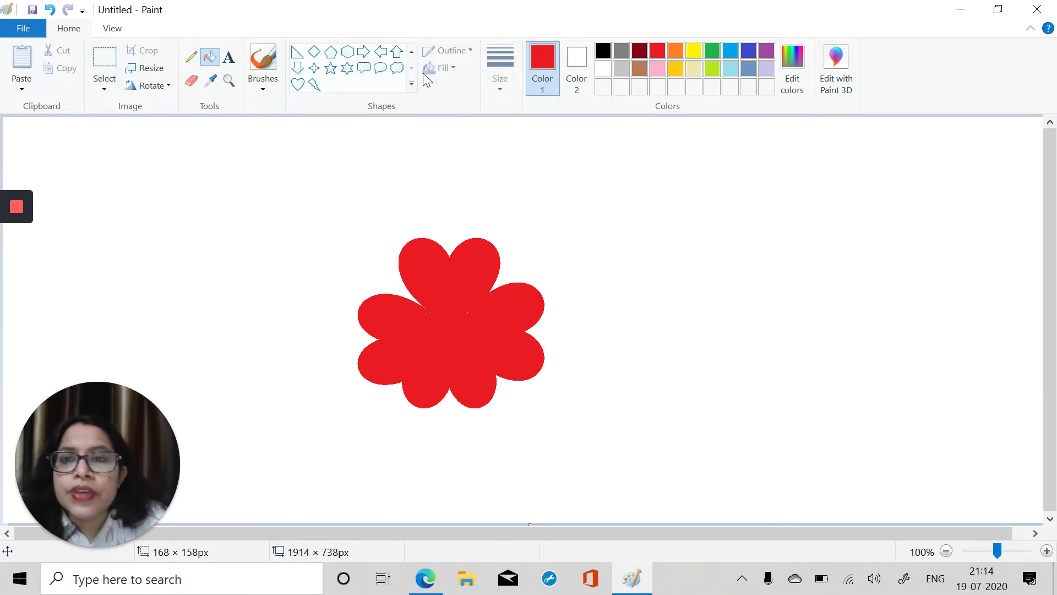
- Draw a yellow-outlined ellipse about 100 × 83 px over the centre of the red flower
{"action": "left_click", "coordinate": [413, 52]}
{"action": "left_click", "coordinate": [413, 53]}
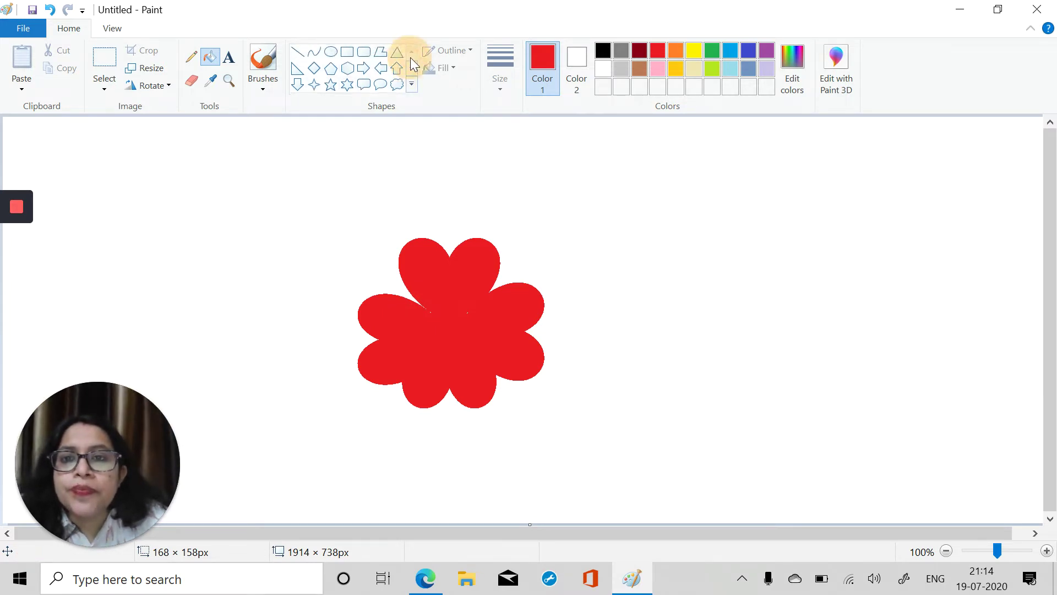
{"action": "left_click", "coordinate": [329, 49]}
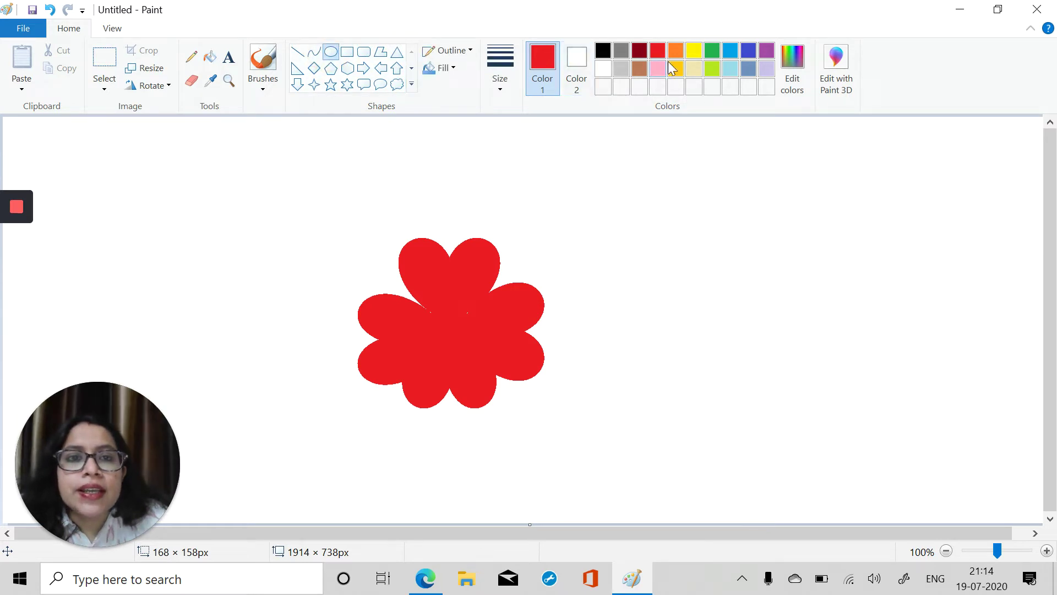
{"action": "left_click", "coordinate": [690, 50]}
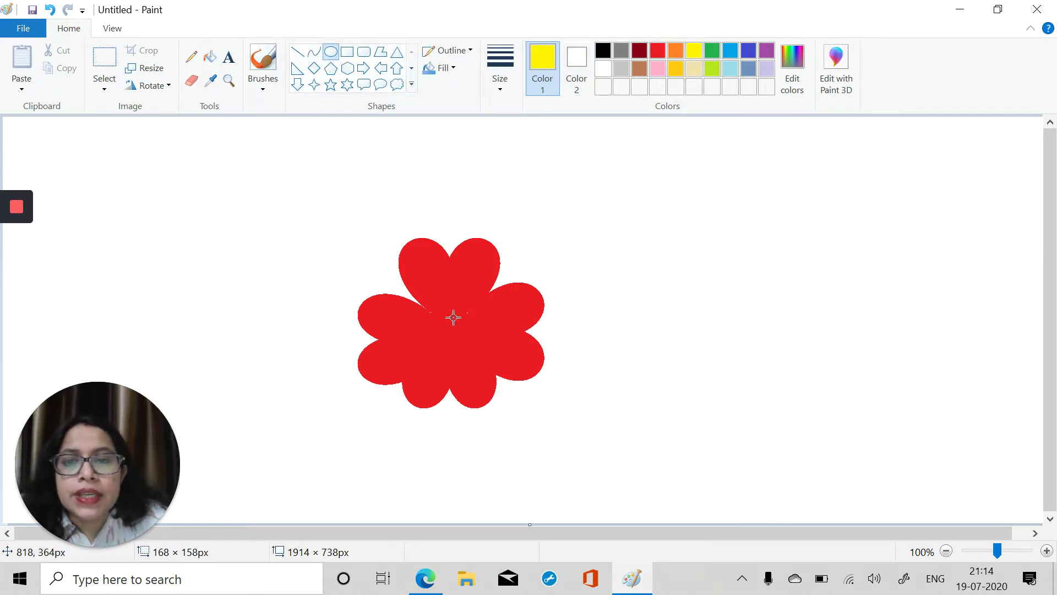
{"action": "mouse_move", "coordinate": [441, 311]}
{"action": "left_mouse_down"}
{"action": "mouse_move", "coordinate": [449, 348]}
{"action": "mouse_move", "coordinate": [482, 361]}
{"action": "mouse_move", "coordinate": [427, 320]}
{"action": "mouse_move", "coordinate": [442, 303]}
{"action": "mouse_move", "coordinate": [450, 313]}
{"action": "left_mouse_up"}
{"action": "left_click_drag", "start_coordinate": [453, 361], "coordinate": [430, 349]}
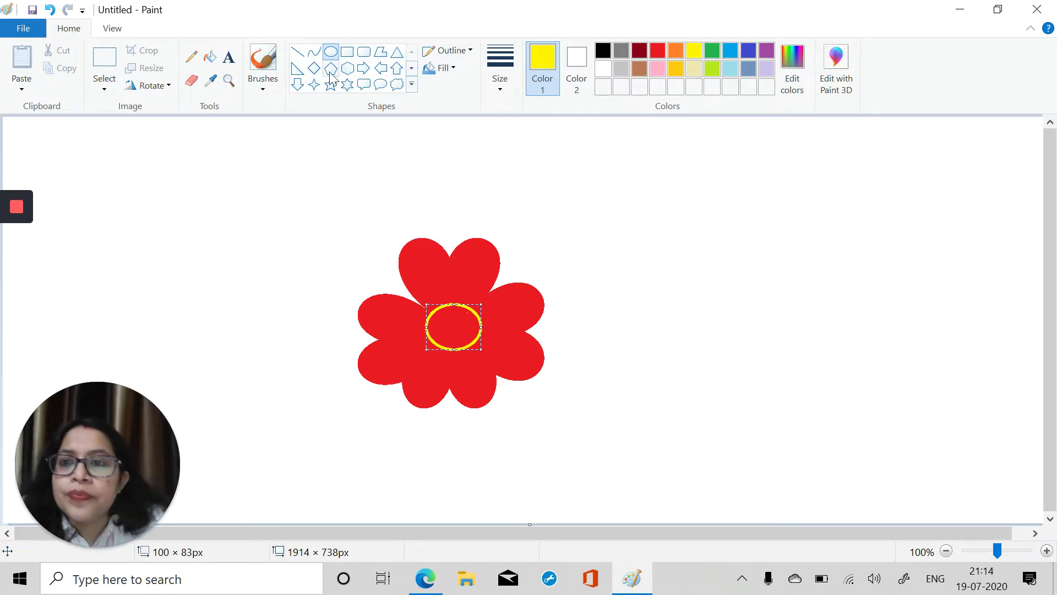
- Fill the yellow-outlined ellipse at the flower's centre with yellow
{"action": "left_click", "coordinate": [211, 58]}
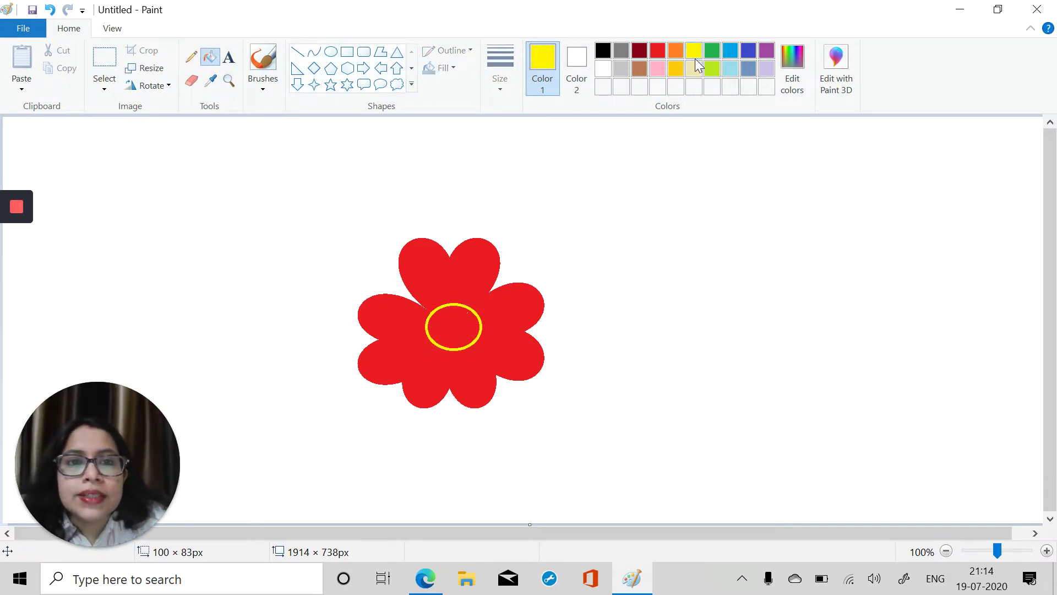
{"action": "left_click", "coordinate": [458, 326]}
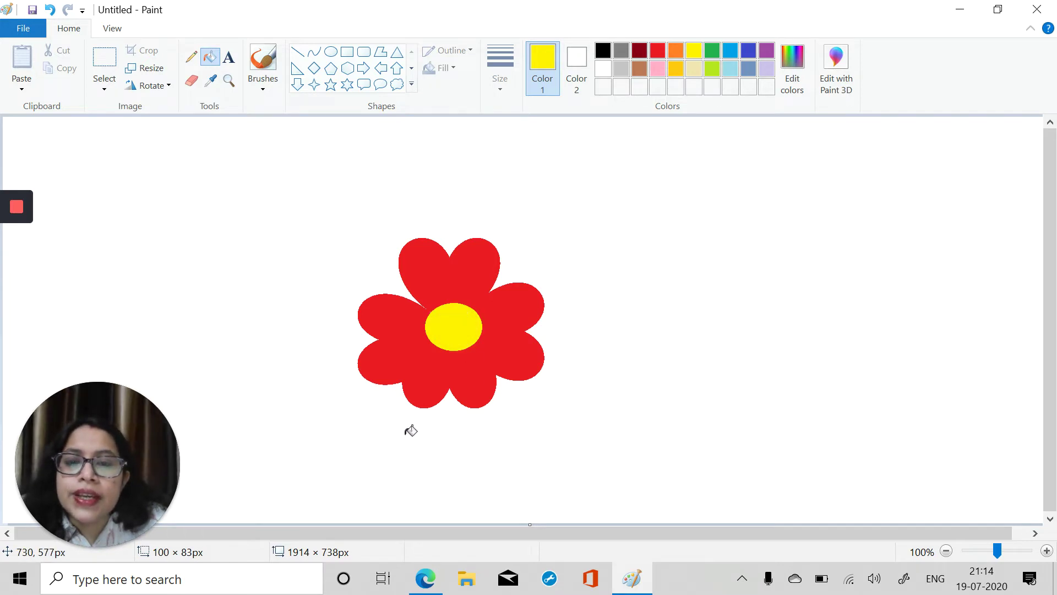
- Draw an orange curve about 373 × 262 px from the notch between the top and right petals, rising outward and bowed upward
{"action": "left_click", "coordinate": [412, 84]}
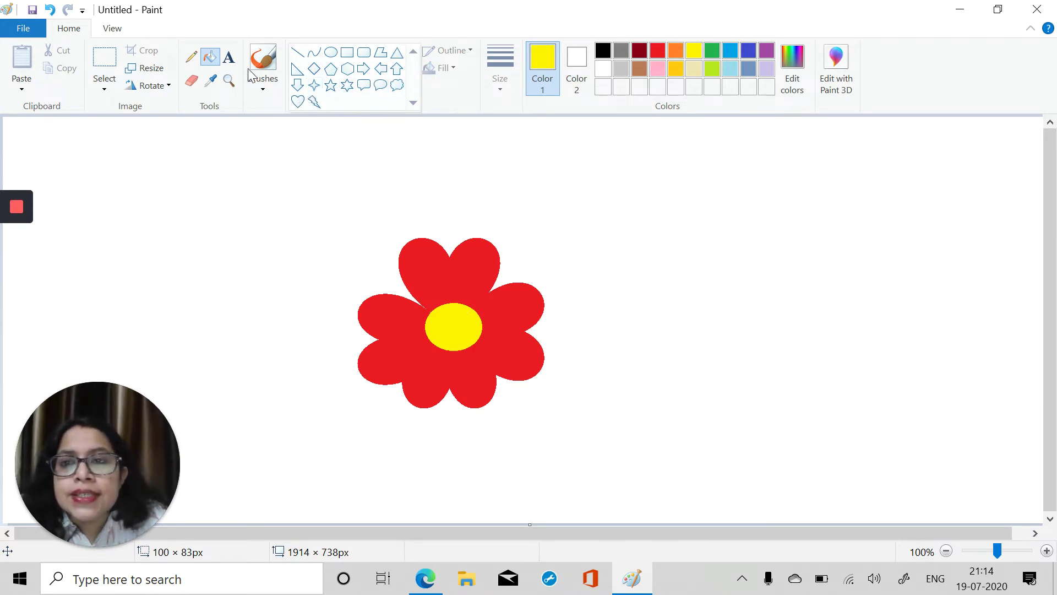
{"action": "left_click", "coordinate": [314, 54]}
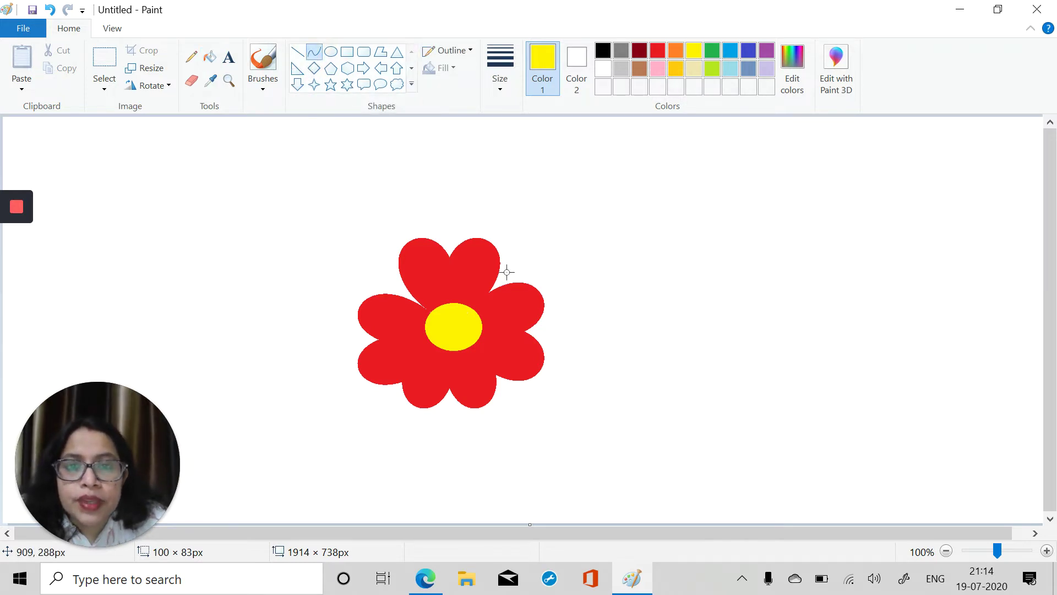
{"action": "left_click", "coordinate": [675, 51]}
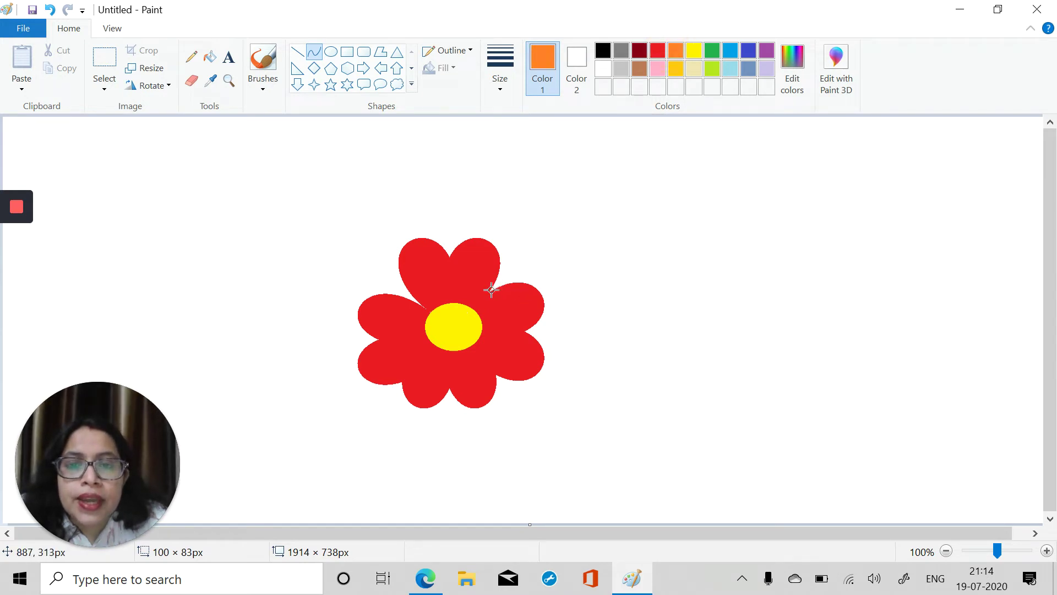
{"action": "left_click_drag", "start_coordinate": [492, 292], "coordinate": [697, 174]}
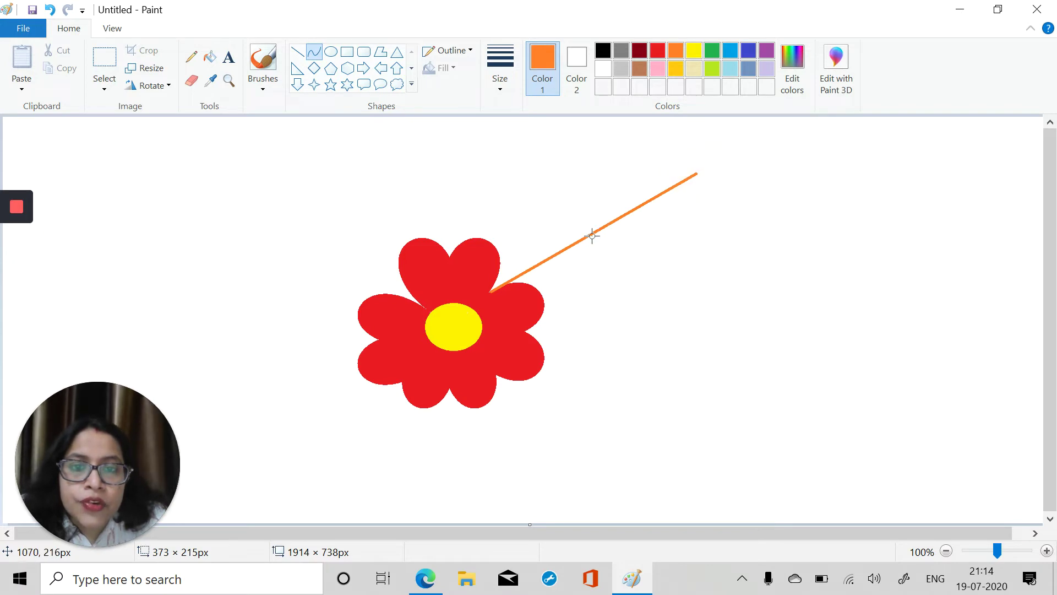
{"action": "left_click_drag", "start_coordinate": [592, 236], "coordinate": [578, 146]}
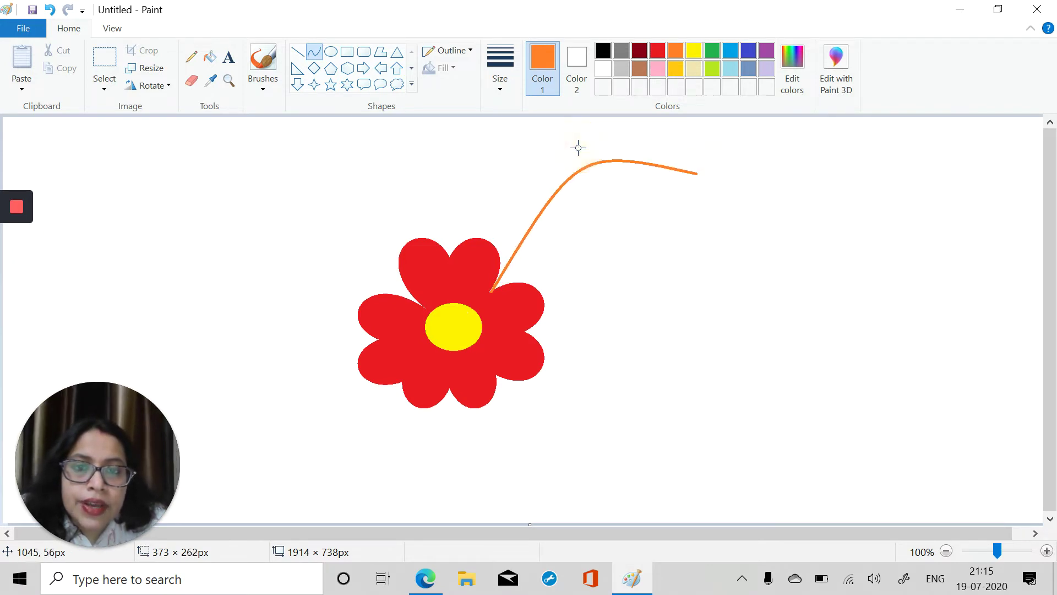
{"action": "left_click", "coordinate": [577, 146]}
{"action": "left_click", "coordinate": [698, 353]}
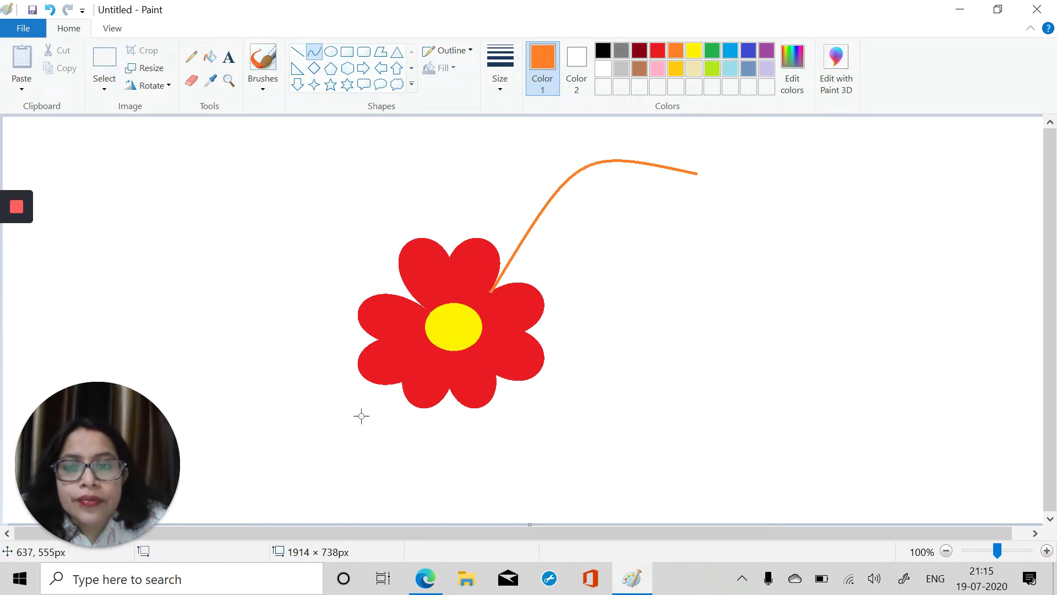
- Draw a second orange curve, bowed downward, from the notch between the left and bottom petals, extending it to about 350 × 220 px
{"action": "left_click_drag", "start_coordinate": [400, 387], "coordinate": [212, 449]}
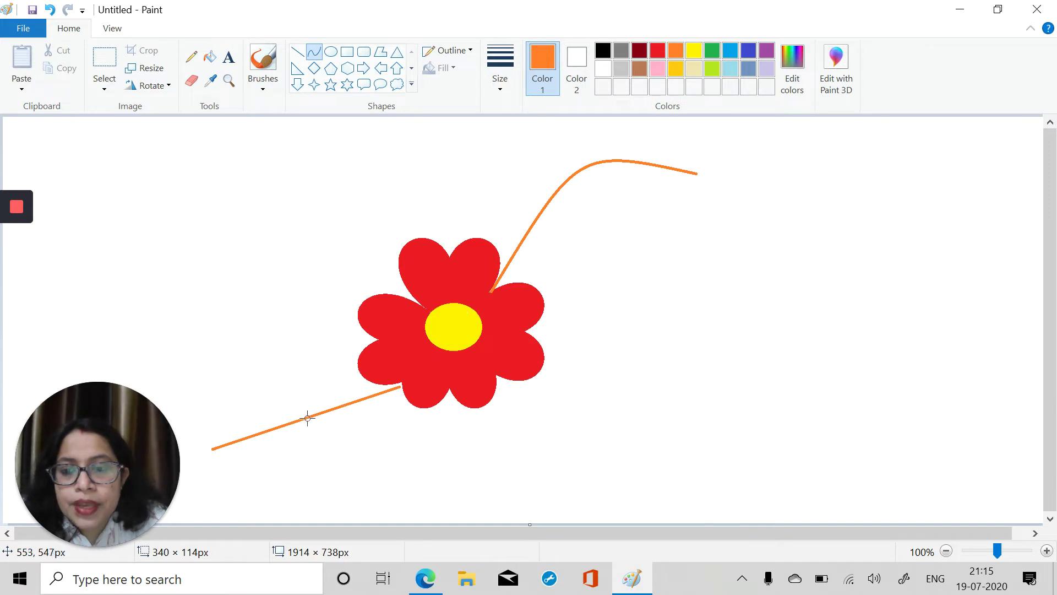
{"action": "left_click_drag", "start_coordinate": [307, 418], "coordinate": [312, 498]}
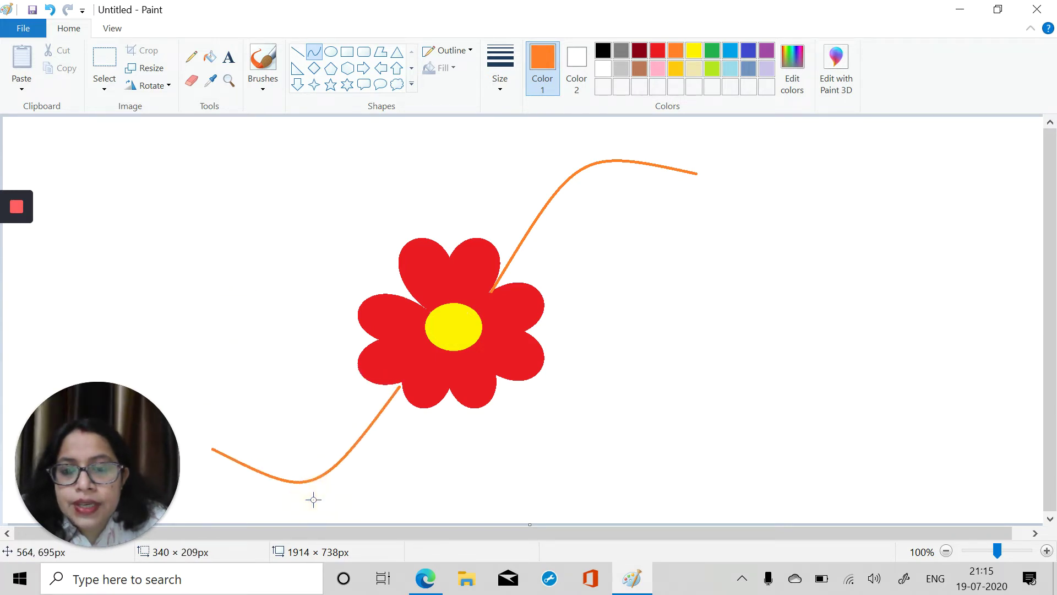
{"action": "left_click_drag", "start_coordinate": [386, 414], "coordinate": [405, 380]}
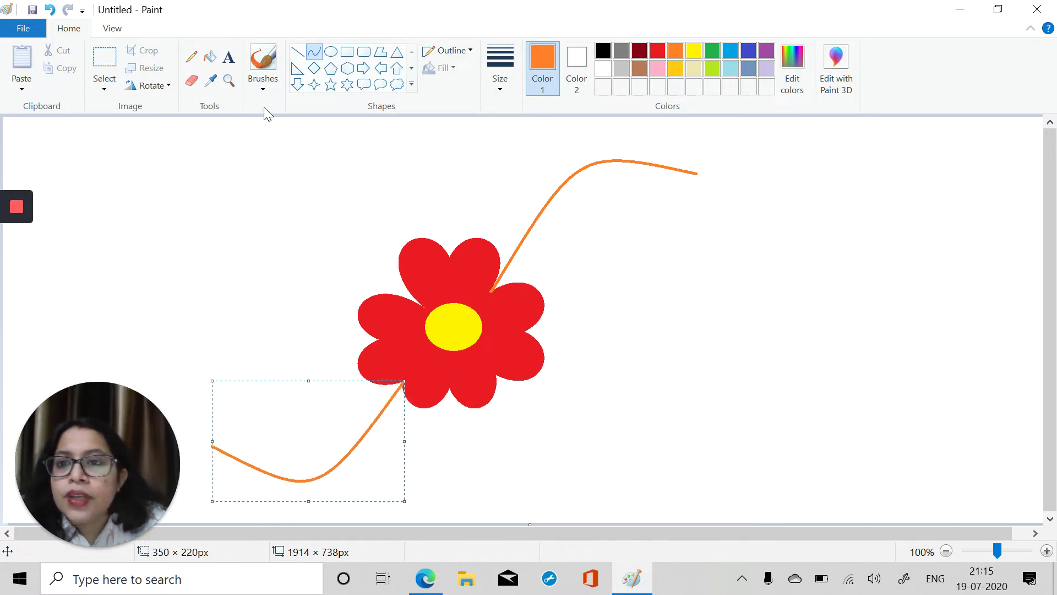
{"action": "left_click", "coordinate": [499, 82]}
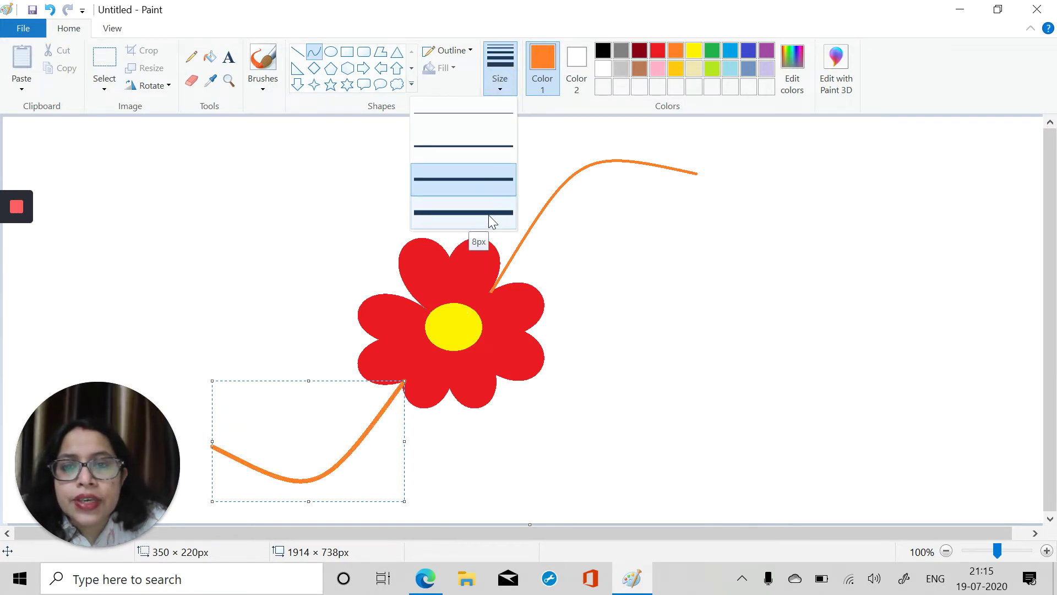
{"action": "left_click", "coordinate": [493, 176]}
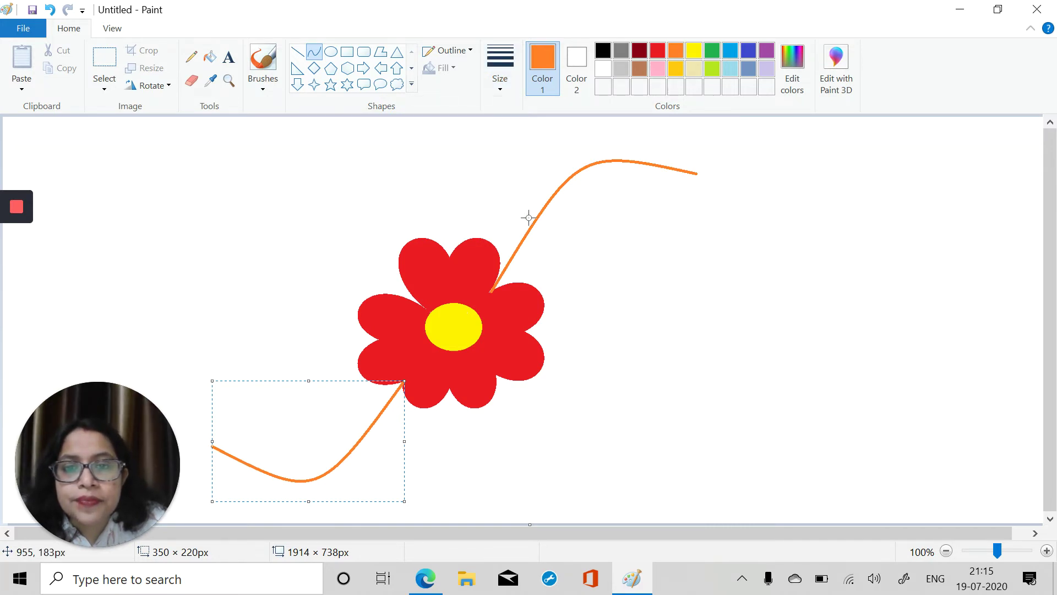
{"action": "left_click", "coordinate": [622, 273]}
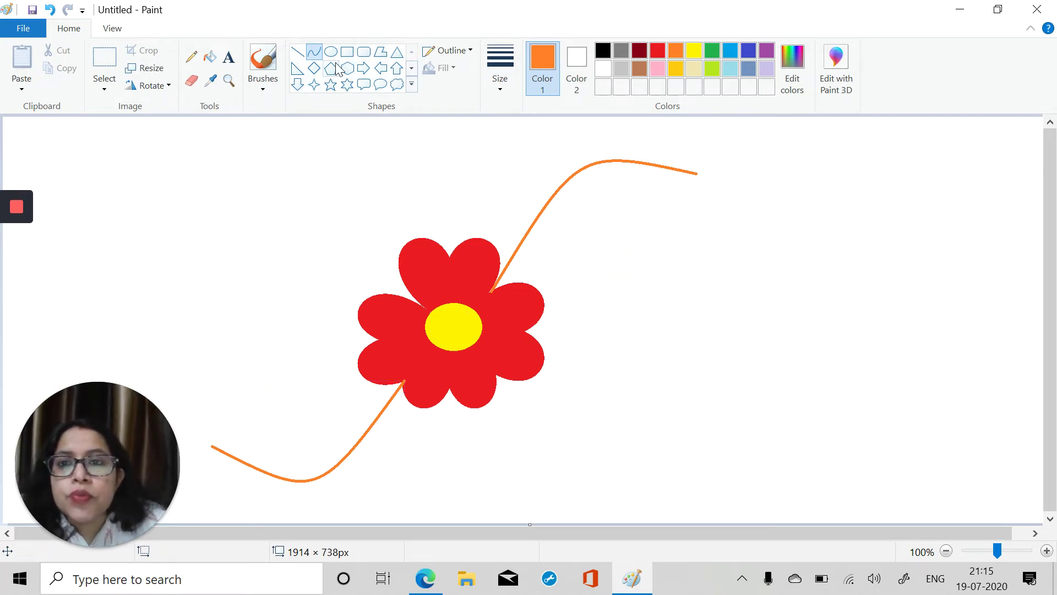
- Draw orange four-point stars about 57 to 70 px wide along both curves, three on each side of the flower
{"action": "left_click", "coordinate": [315, 85]}
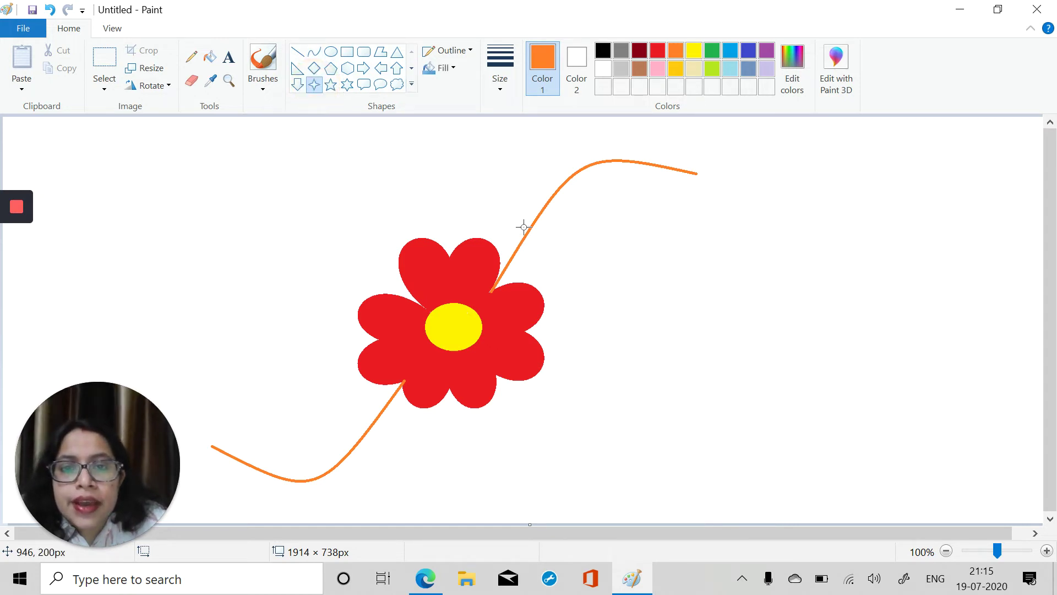
{"action": "mouse_move", "coordinate": [519, 241]}
{"action": "left_mouse_down"}
{"action": "mouse_move", "coordinate": [538, 274]}
{"action": "mouse_move", "coordinate": [517, 252]}
{"action": "left_mouse_up"}
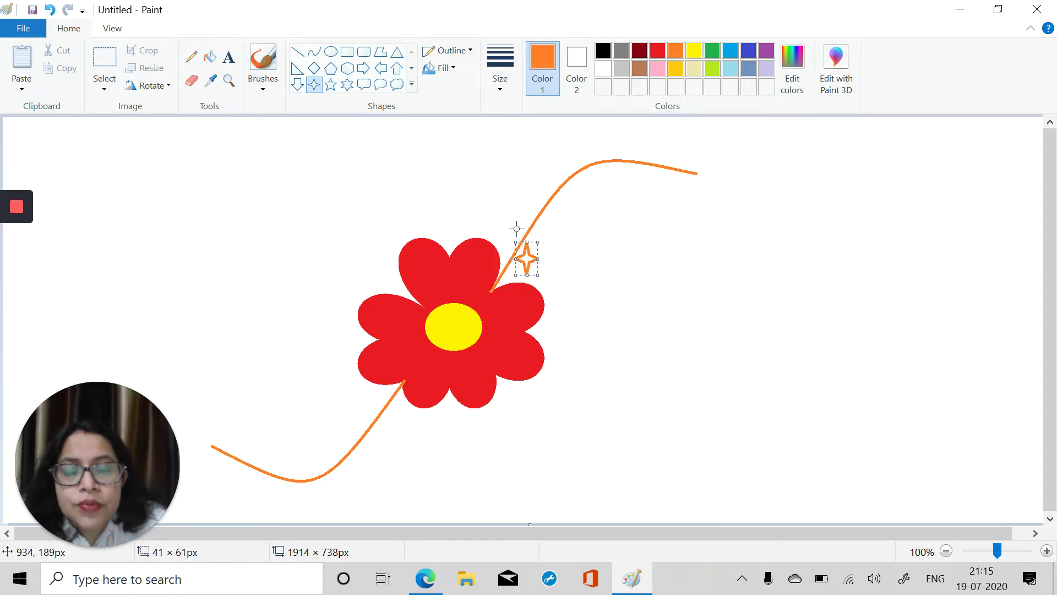
{"action": "left_click_drag", "start_coordinate": [515, 242], "coordinate": [499, 226]}
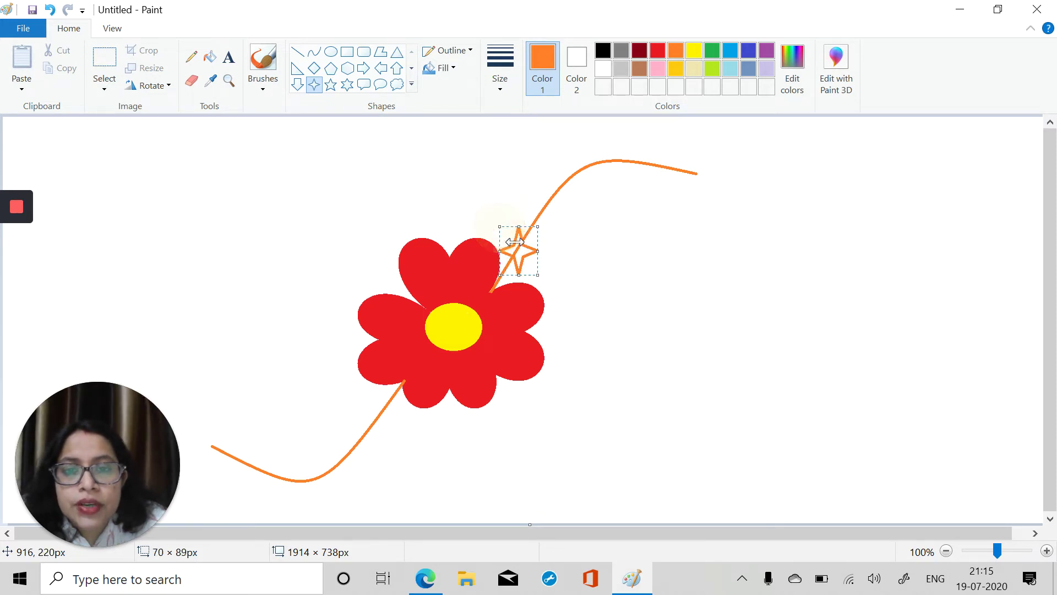
{"action": "left_click", "coordinate": [558, 278]}
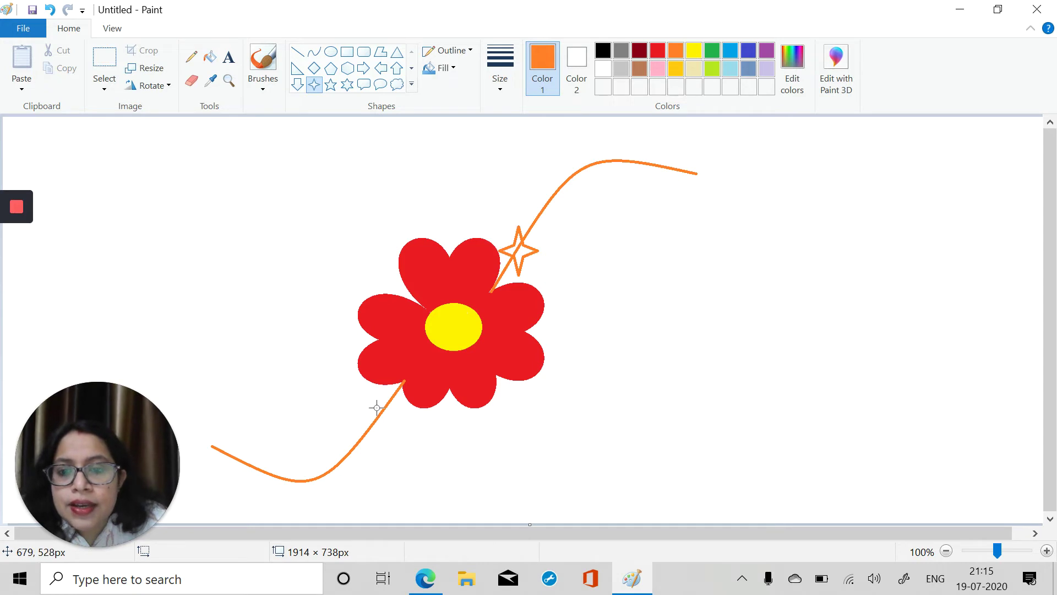
{"action": "mouse_move", "coordinate": [374, 403]}
{"action": "left_mouse_down"}
{"action": "mouse_move", "coordinate": [395, 412]}
{"action": "mouse_move", "coordinate": [398, 436]}
{"action": "mouse_move", "coordinate": [364, 420]}
{"action": "mouse_move", "coordinate": [376, 400]}
{"action": "mouse_move", "coordinate": [363, 389]}
{"action": "left_mouse_up"}
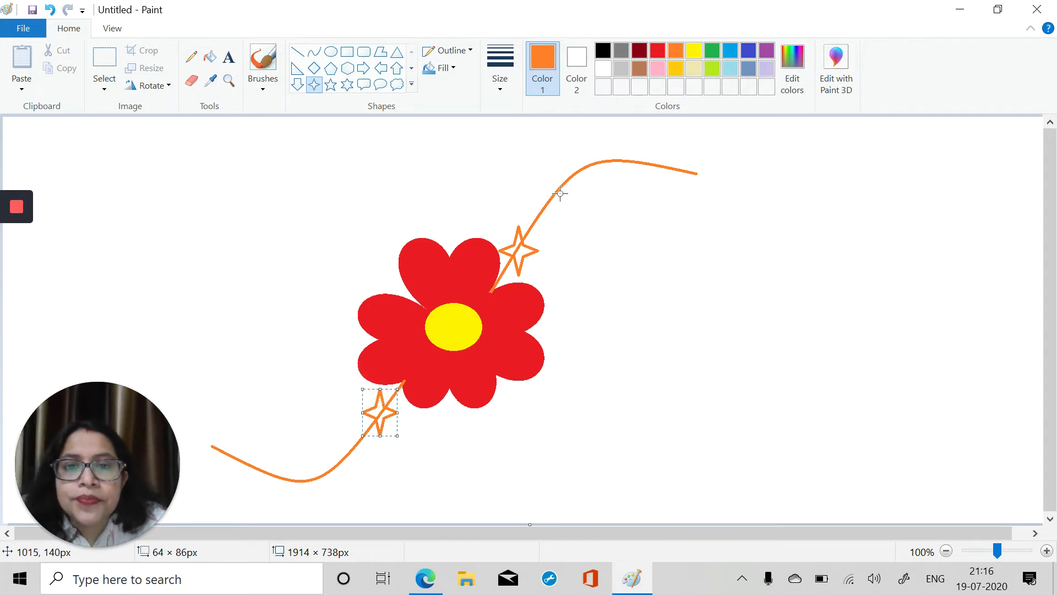
{"action": "mouse_move", "coordinate": [550, 191]}
{"action": "left_mouse_down"}
{"action": "mouse_move", "coordinate": [557, 225]}
{"action": "mouse_move", "coordinate": [574, 204]}
{"action": "mouse_move", "coordinate": [580, 226]}
{"action": "mouse_move", "coordinate": [546, 206]}
{"action": "left_mouse_up"}
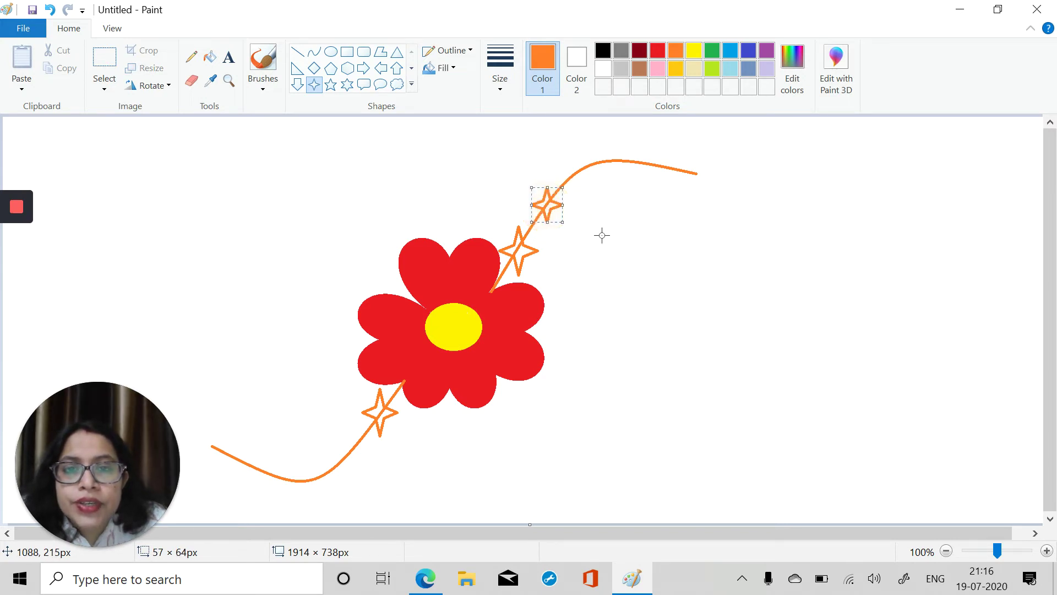
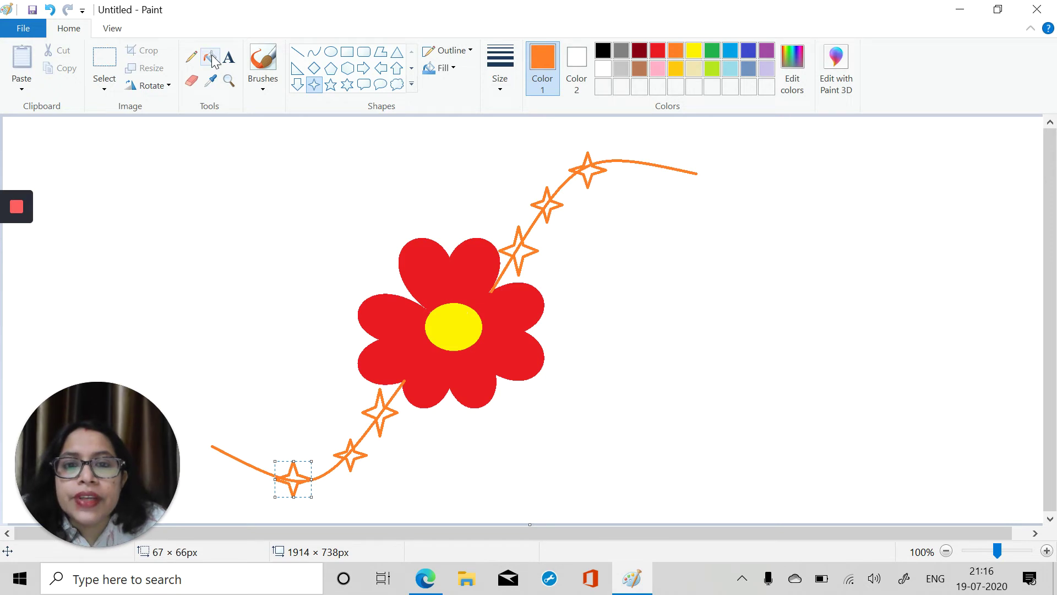
- Fill both halves of the upper curve's star nearest the flower with orange
{"action": "left_click", "coordinate": [212, 57]}
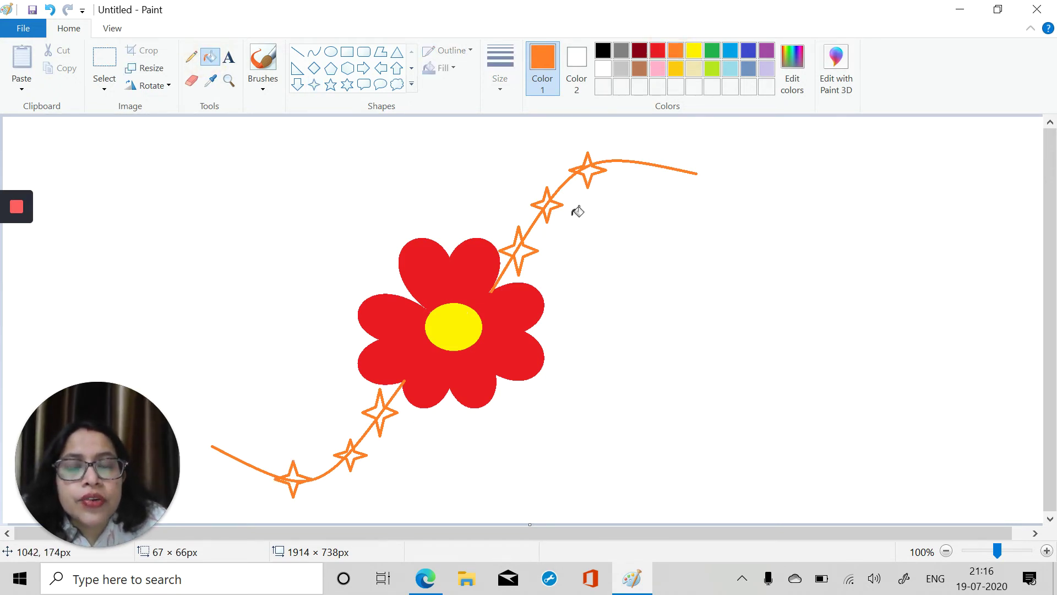
{"action": "left_click", "coordinate": [516, 254]}
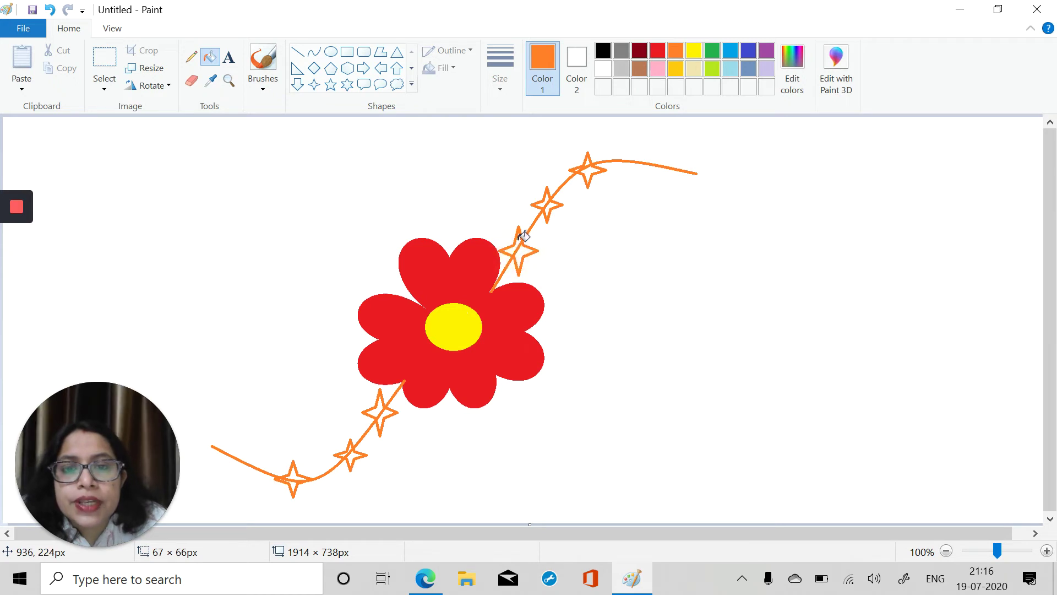
{"action": "left_click", "coordinate": [518, 236]}
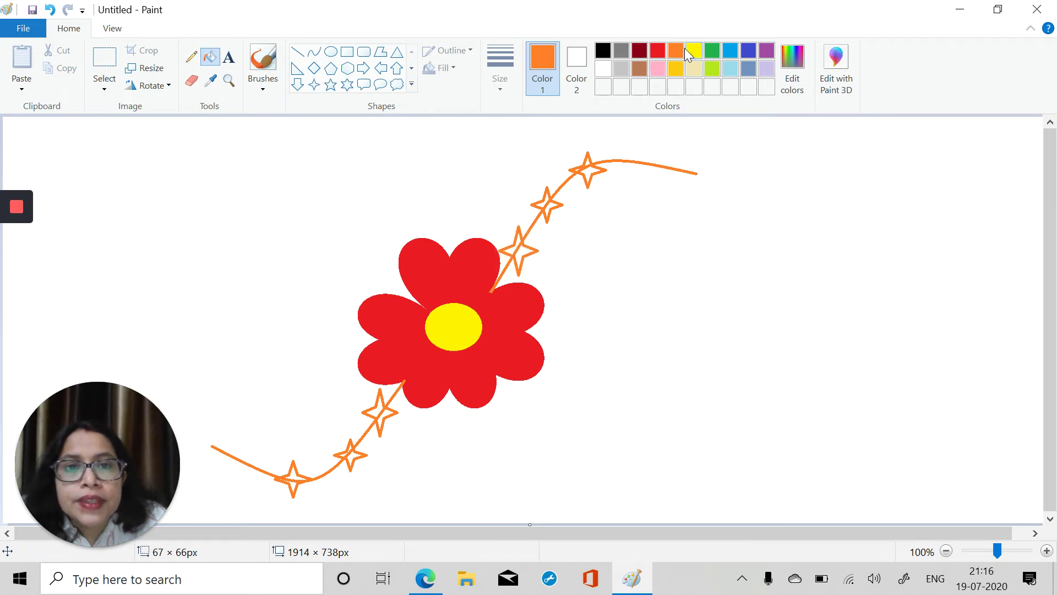
{"action": "left_click", "coordinate": [518, 257]}
{"action": "left_click", "coordinate": [519, 257]}
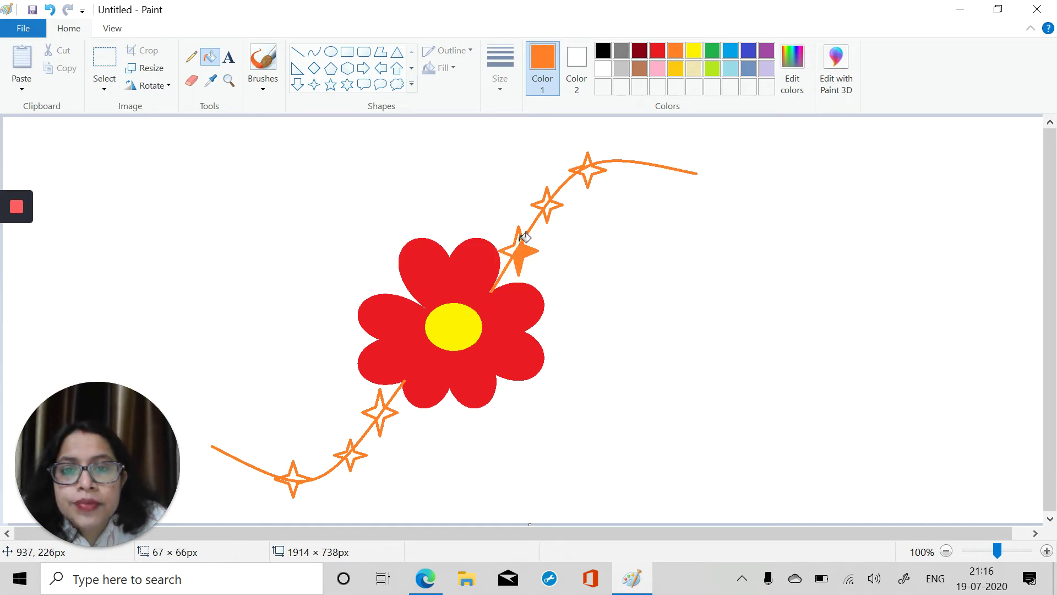
{"action": "left_click", "coordinate": [517, 244]}
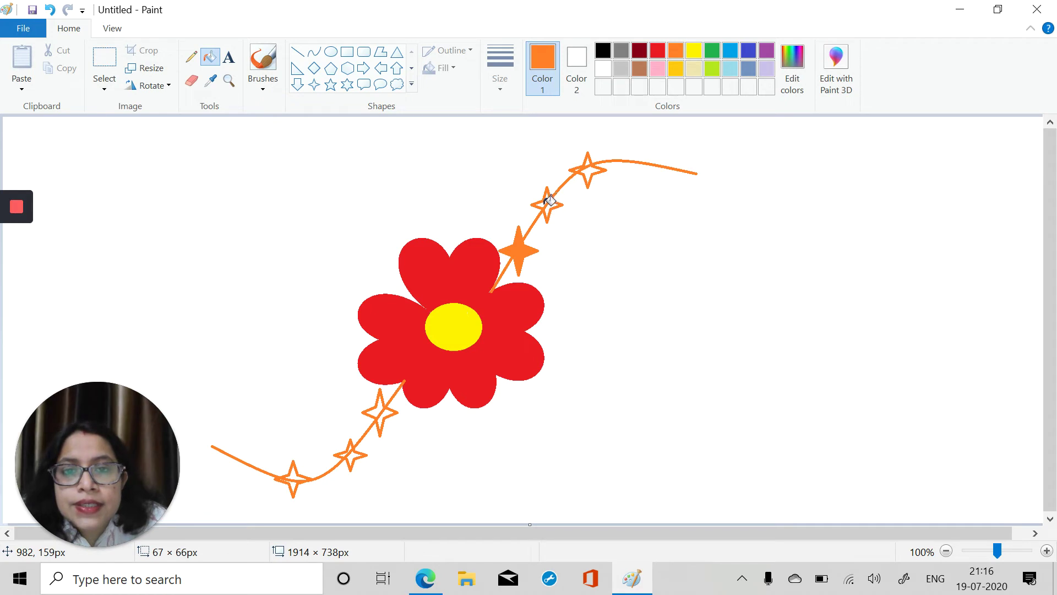
- Fill the middle and outermost stars on the upper curve with orange
{"action": "left_click", "coordinate": [546, 208]}
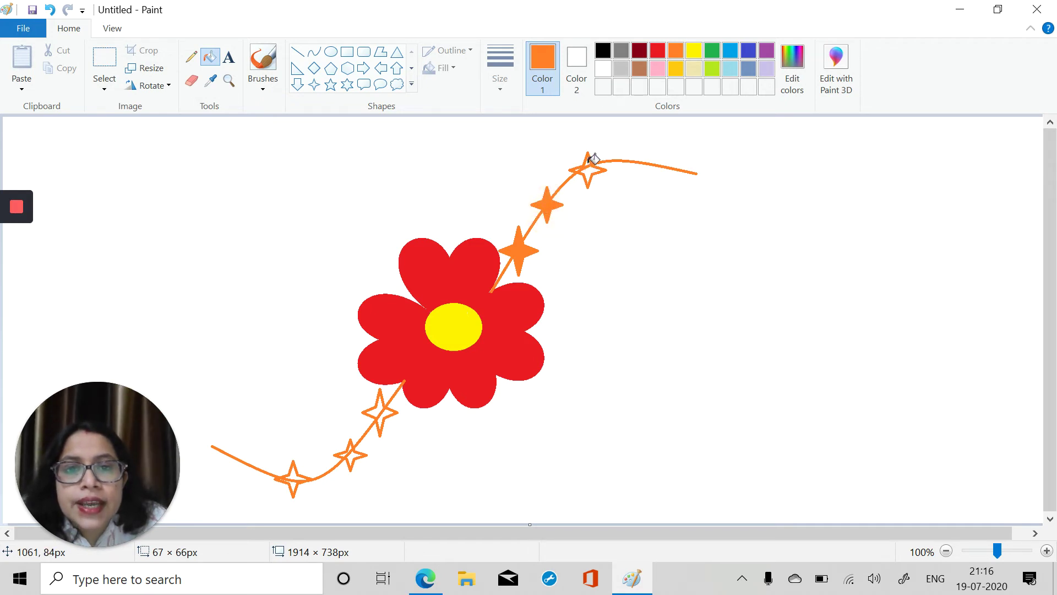
{"action": "left_click", "coordinate": [589, 176]}
{"action": "left_click", "coordinate": [588, 176]}
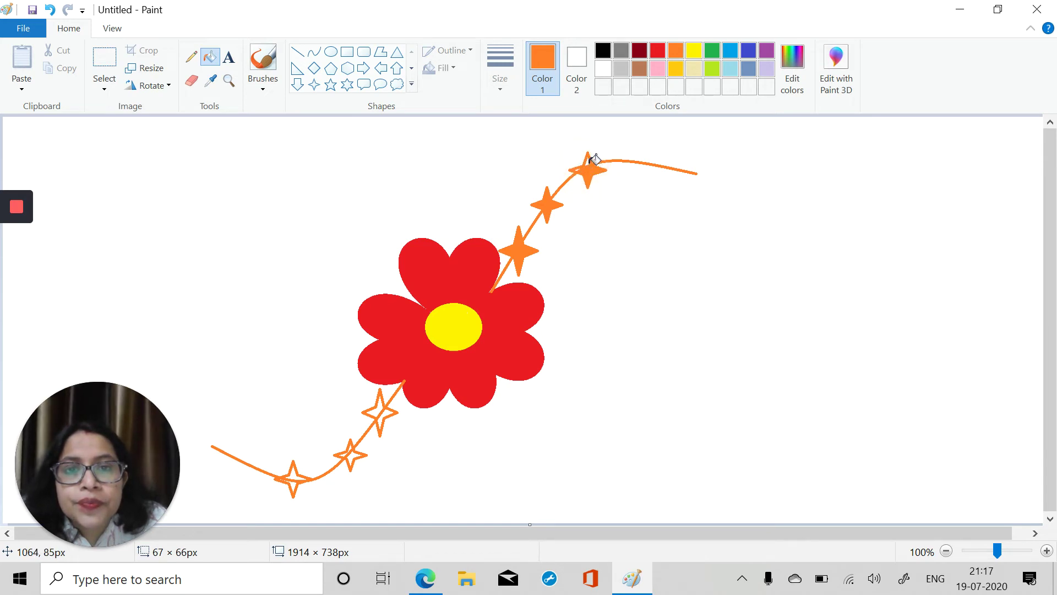
{"action": "left_click", "coordinate": [581, 178]}
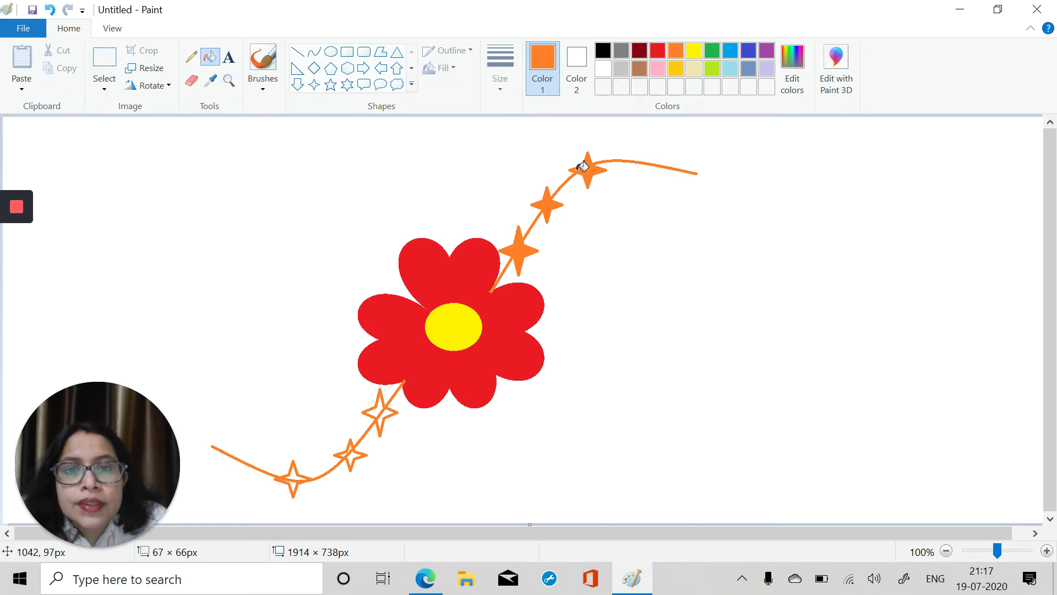
{"action": "left_click", "coordinate": [583, 166]}
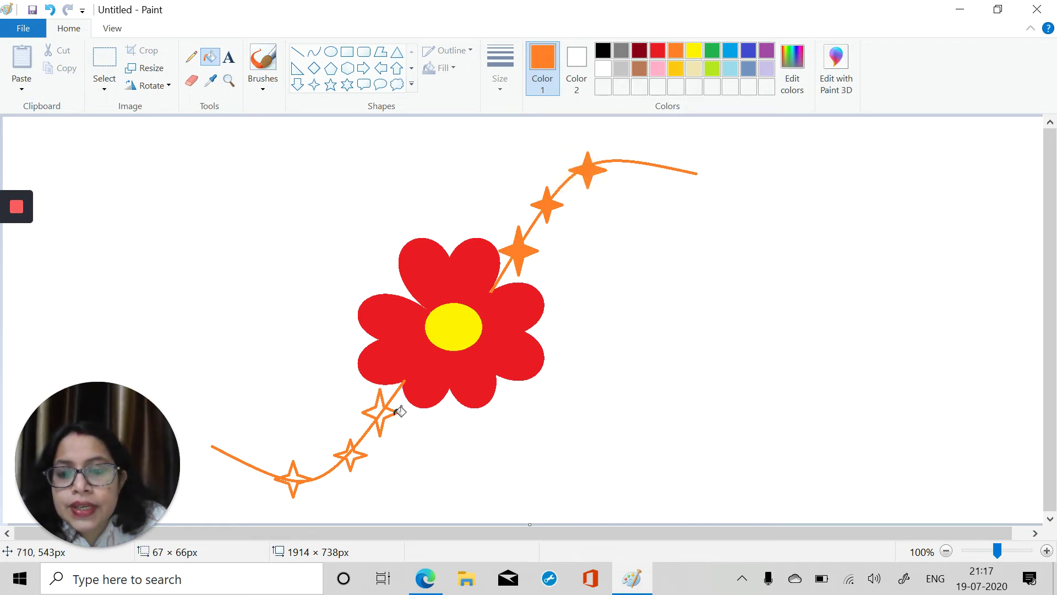
- Fill all sections of the lower curve's star nearest the flower with orange
{"action": "left_click", "coordinate": [379, 409]}
{"action": "left_click", "coordinate": [388, 416]}
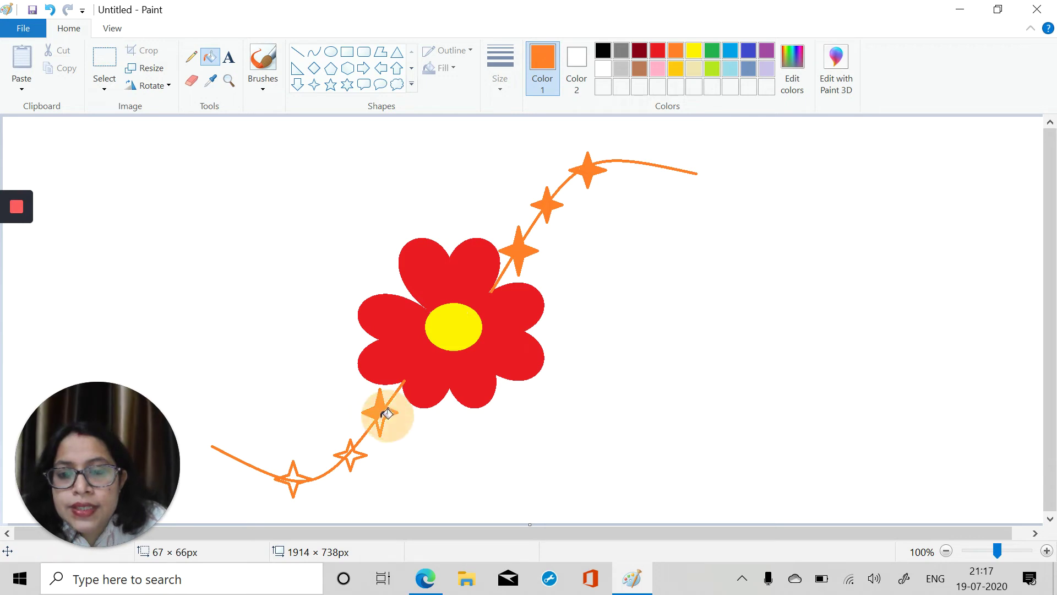
{"action": "left_click", "coordinate": [380, 423]}
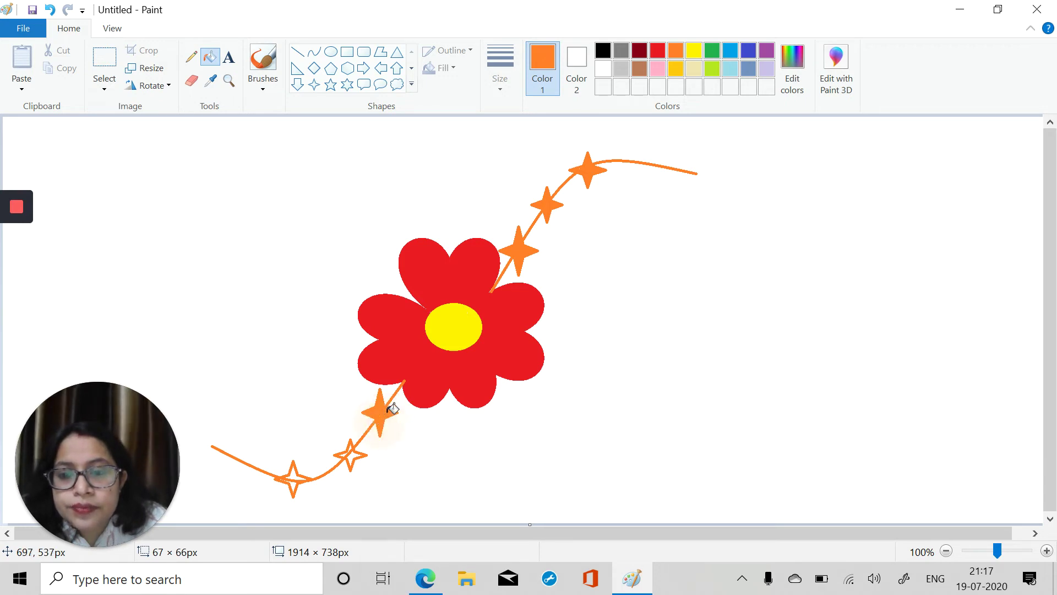
- Fill the middle and outermost stars on the lower curve with orange
{"action": "left_click", "coordinate": [357, 453]}
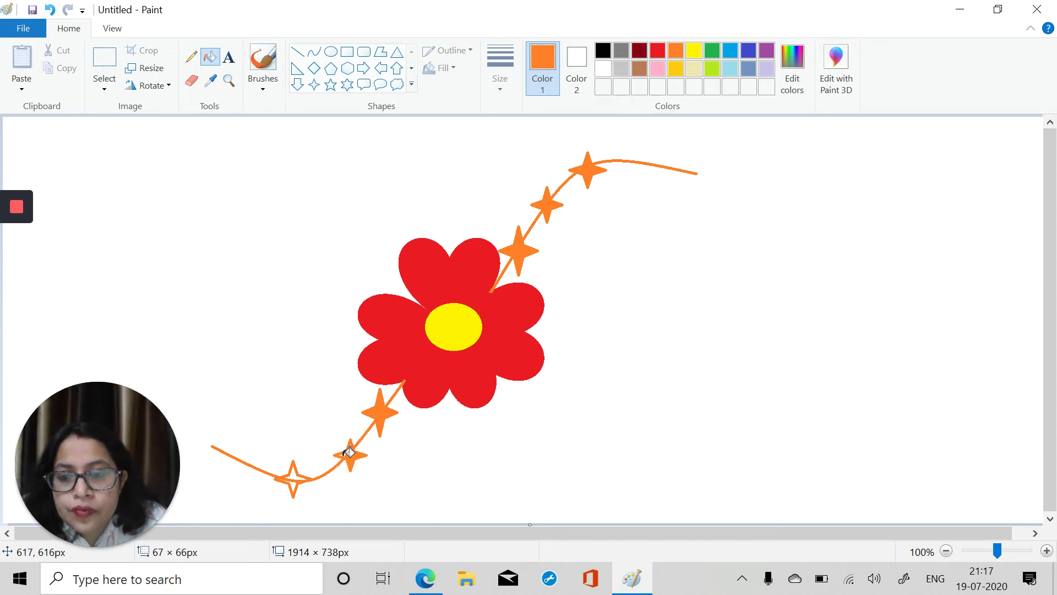
{"action": "left_click", "coordinate": [349, 448]}
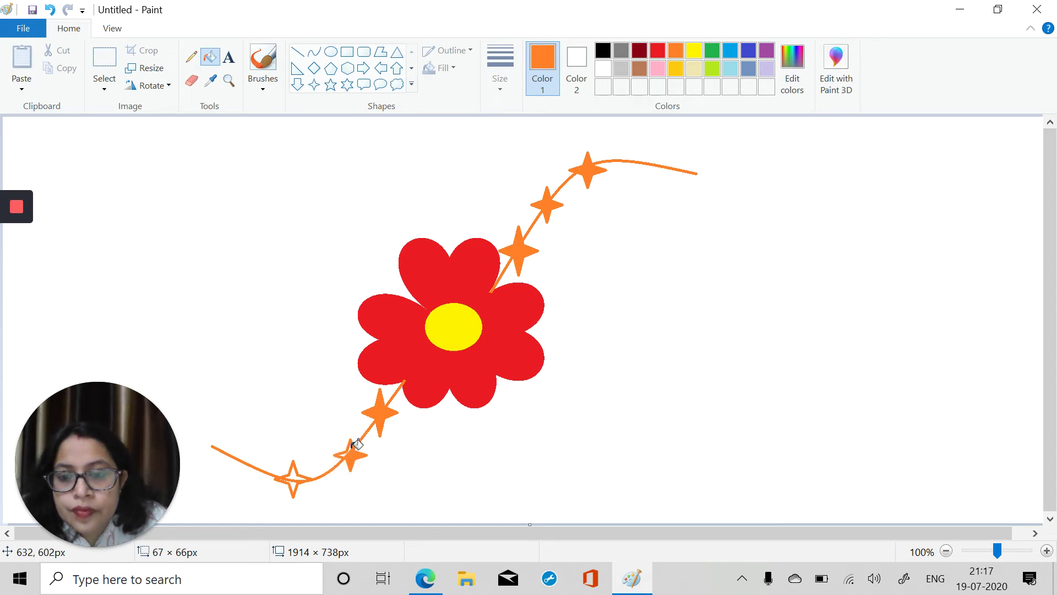
{"action": "left_click", "coordinate": [352, 447]}
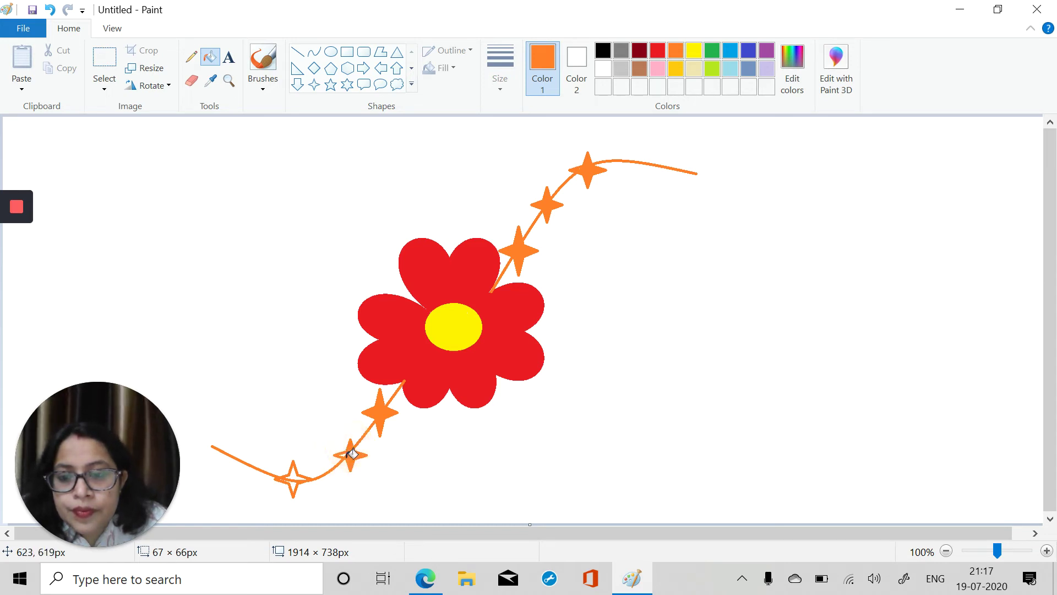
{"action": "left_click", "coordinate": [343, 456]}
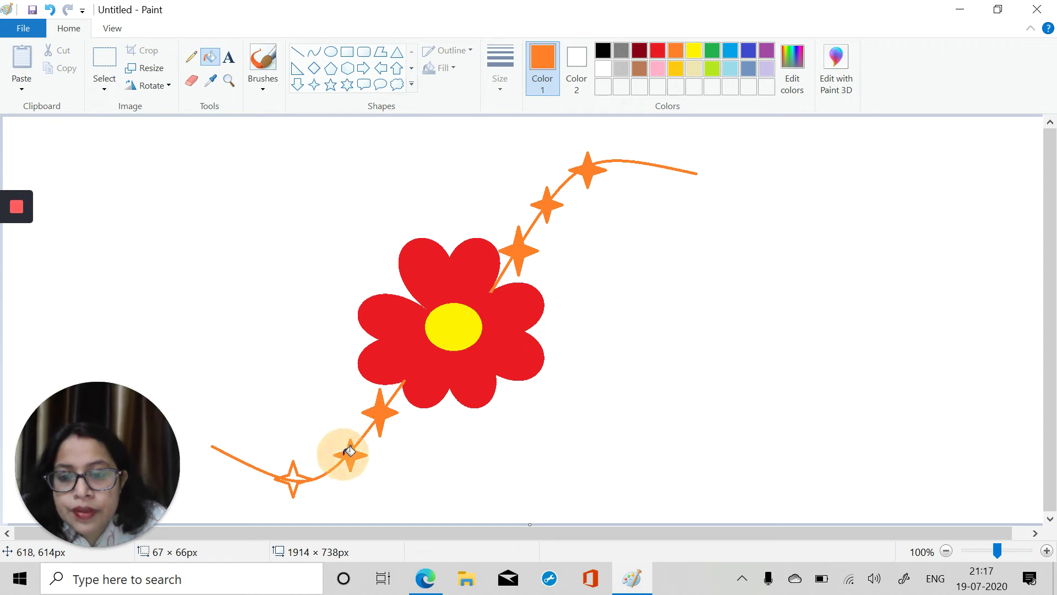
{"action": "left_click", "coordinate": [292, 476]}
{"action": "left_click", "coordinate": [292, 485]}
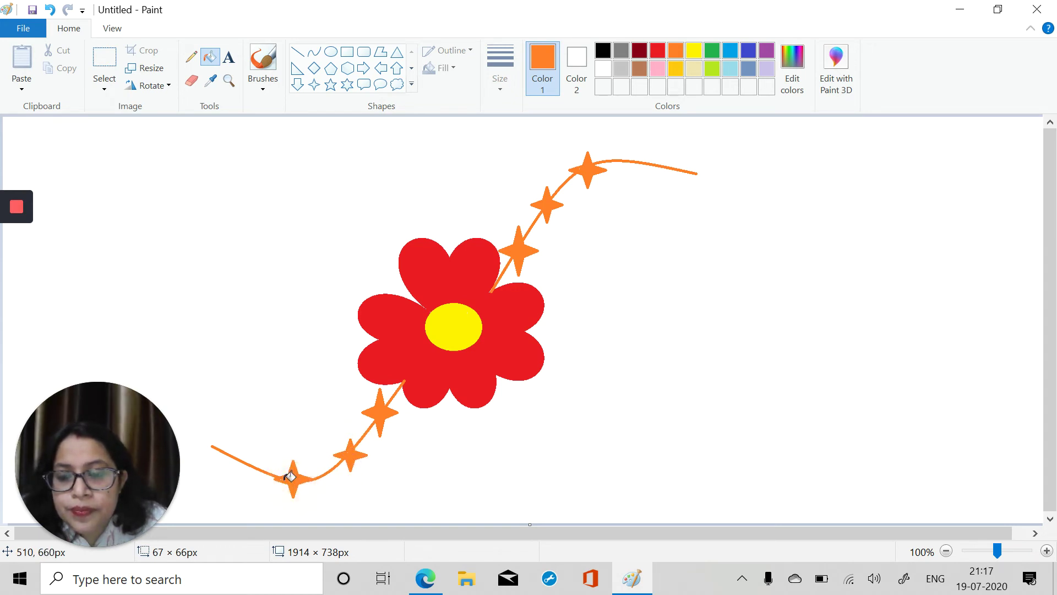
{"action": "left_click", "coordinate": [284, 480]}
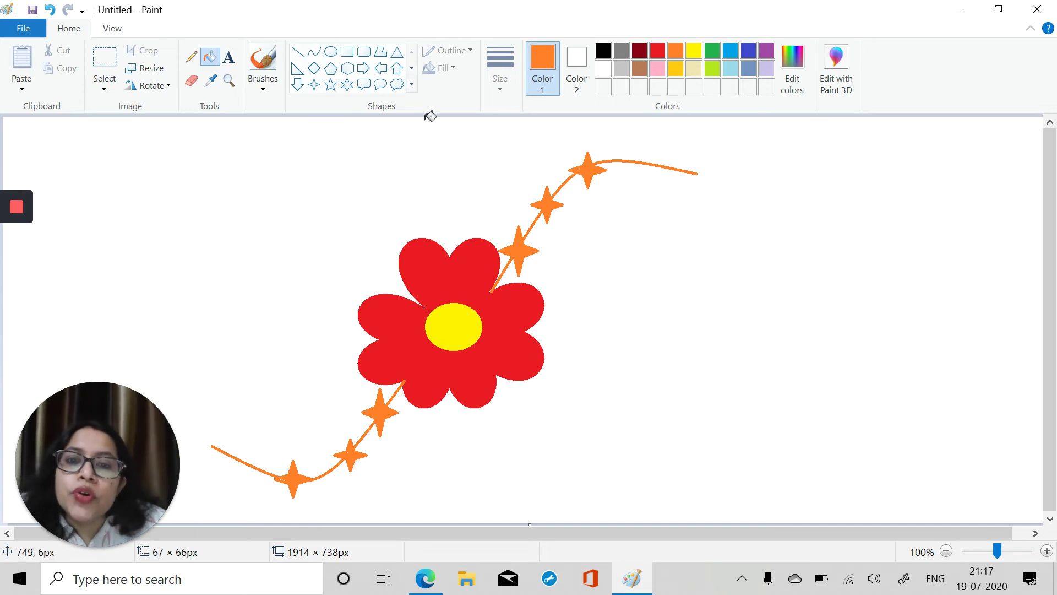
- Draw small orange-outlined ovals about 20 to 28 px wide and 35 to 39 px high between neighbouring stars, two on each curve
{"action": "left_click", "coordinate": [330, 54]}
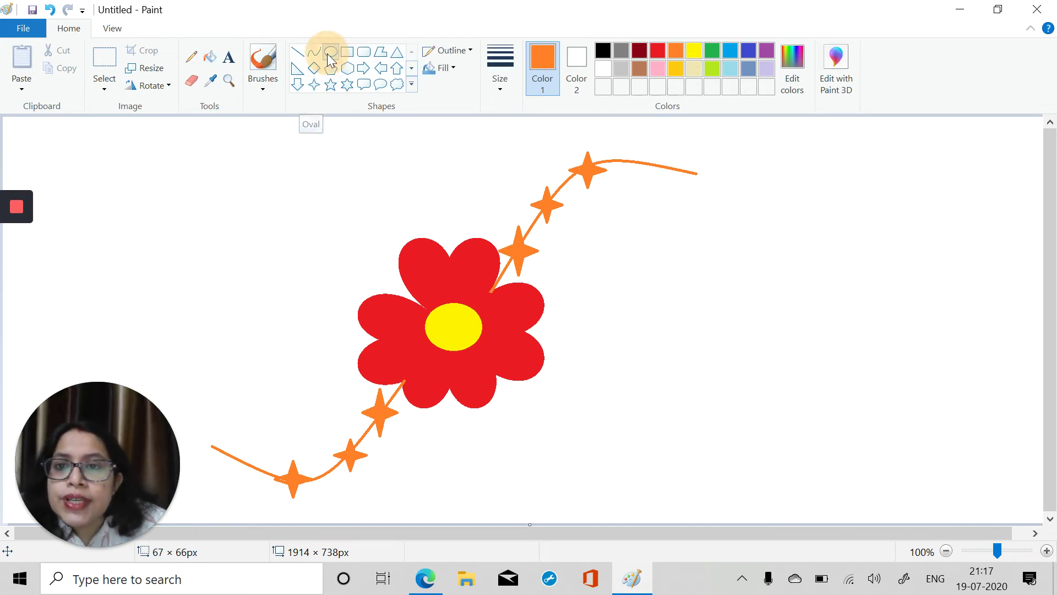
{"action": "mouse_move", "coordinate": [530, 223]}
{"action": "left_mouse_down"}
{"action": "mouse_move", "coordinate": [539, 232]}
{"action": "mouse_move", "coordinate": [524, 214]}
{"action": "left_mouse_up"}
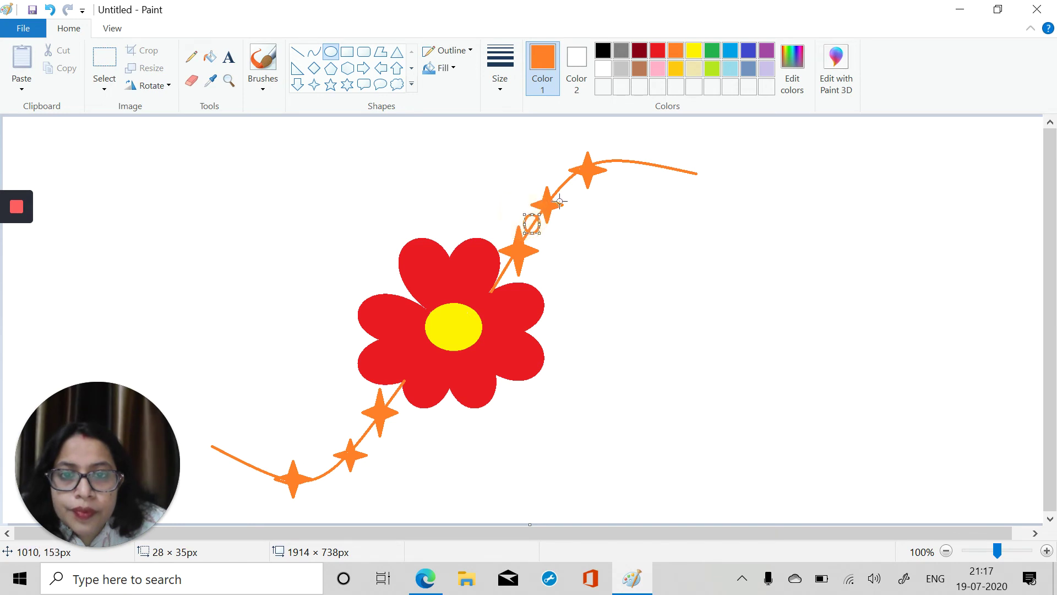
{"action": "mouse_move", "coordinate": [562, 182]}
{"action": "left_mouse_down"}
{"action": "mouse_move", "coordinate": [571, 196]}
{"action": "mouse_move", "coordinate": [558, 175]}
{"action": "left_mouse_up"}
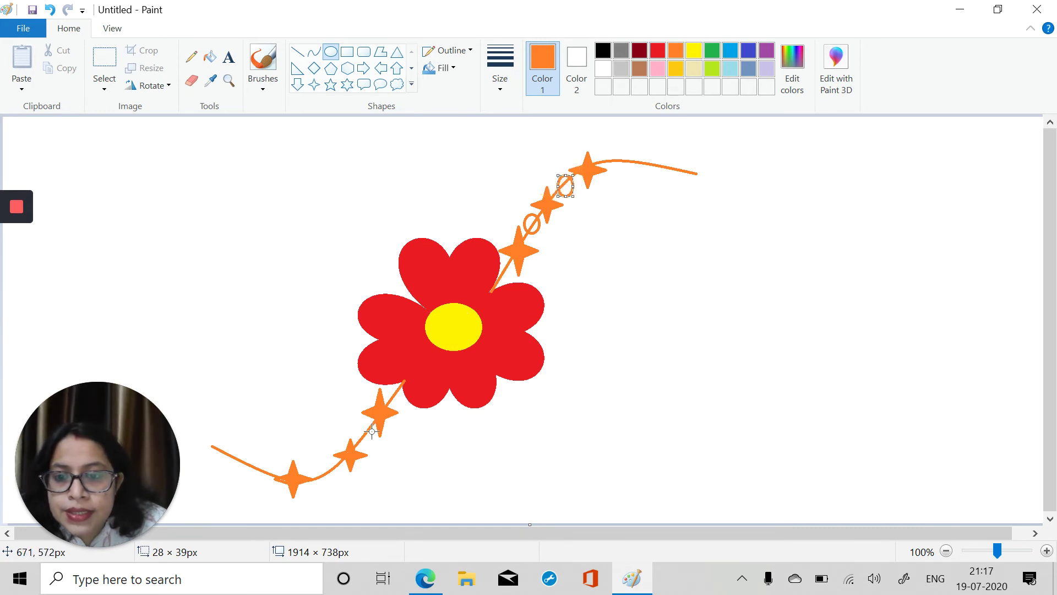
{"action": "left_click_drag", "start_coordinate": [359, 428], "coordinate": [324, 466]}
- Fill the two ovals on the upper curve with yellow
{"action": "left_click", "coordinate": [210, 57]}
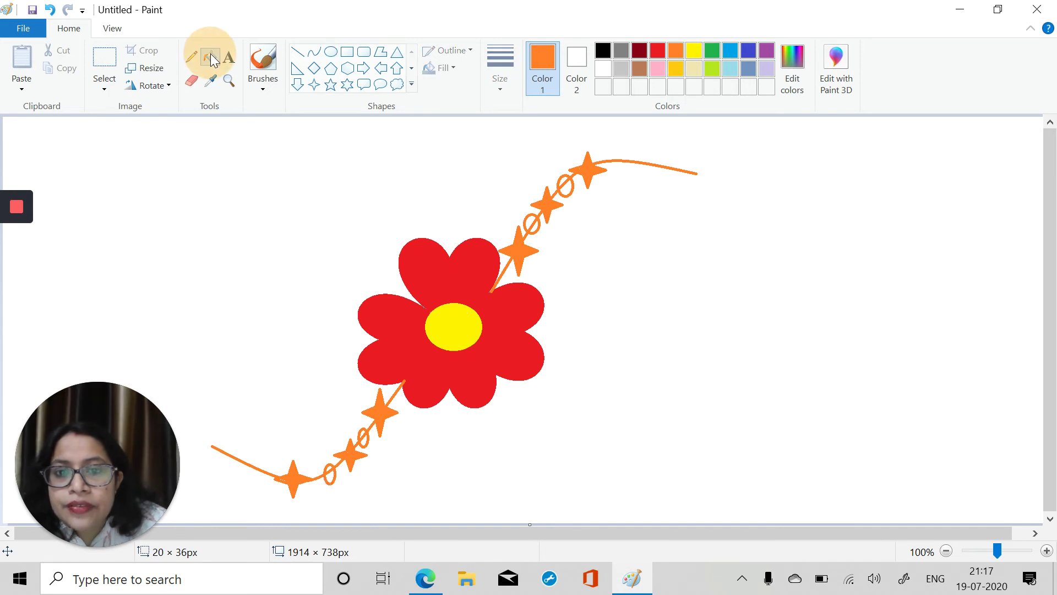
{"action": "left_click", "coordinate": [694, 51]}
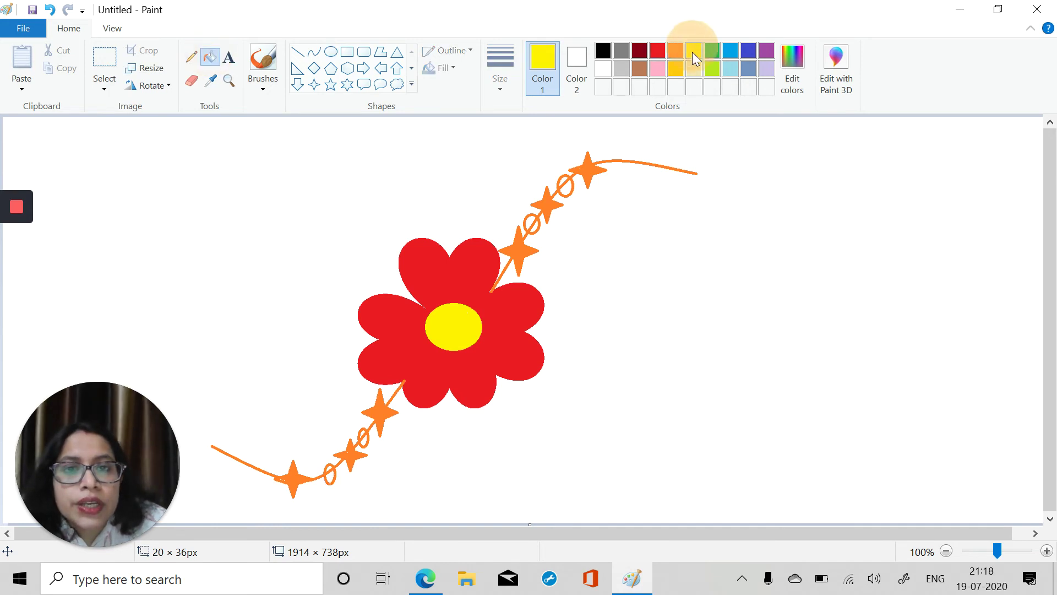
{"action": "left_click", "coordinate": [563, 180]}
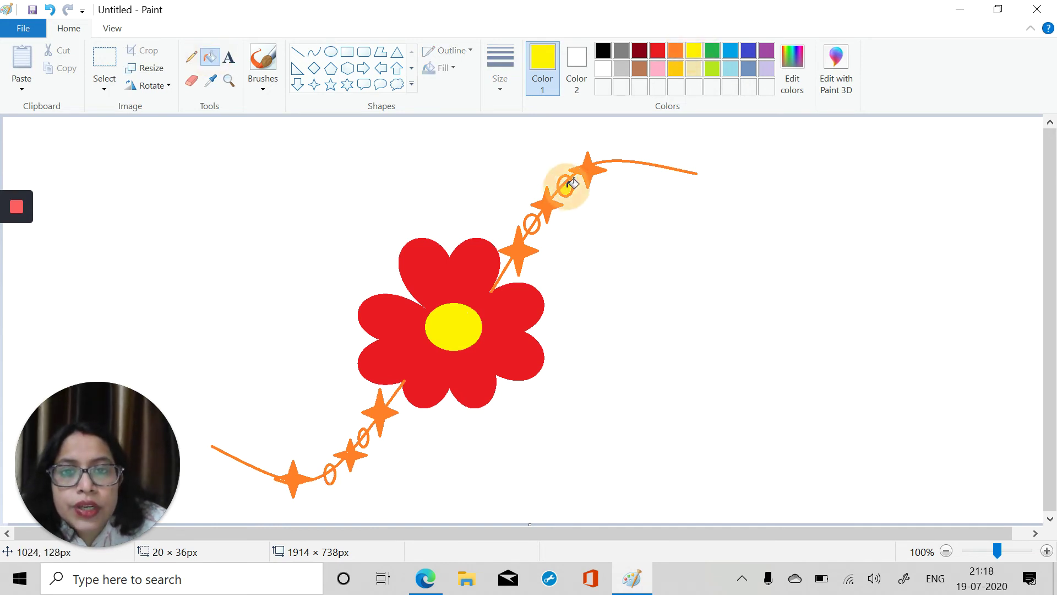
{"action": "left_click", "coordinate": [534, 228]}
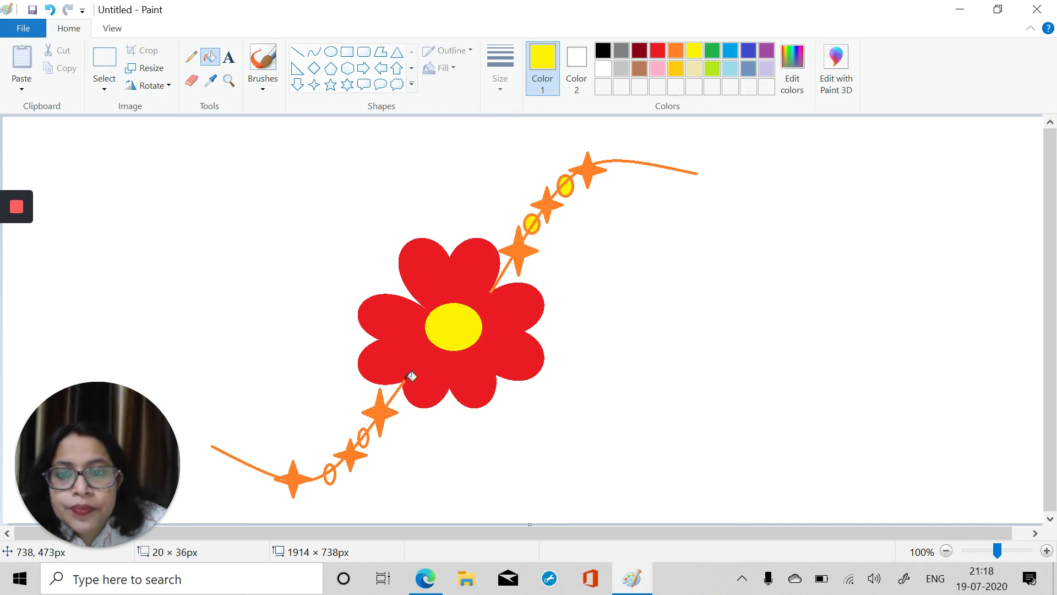
- Fill the two ovals on the lower curve with yellow, undoing any fill that recolours the curve and stars
{"action": "left_click", "coordinate": [366, 434]}
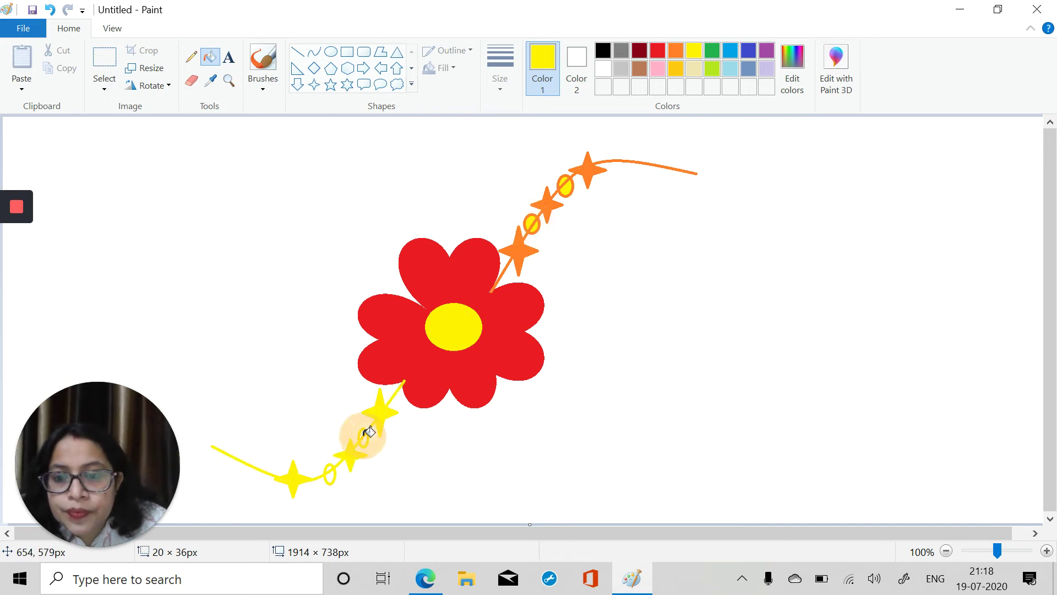
{"action": "key", "text": "ctrl+z"}
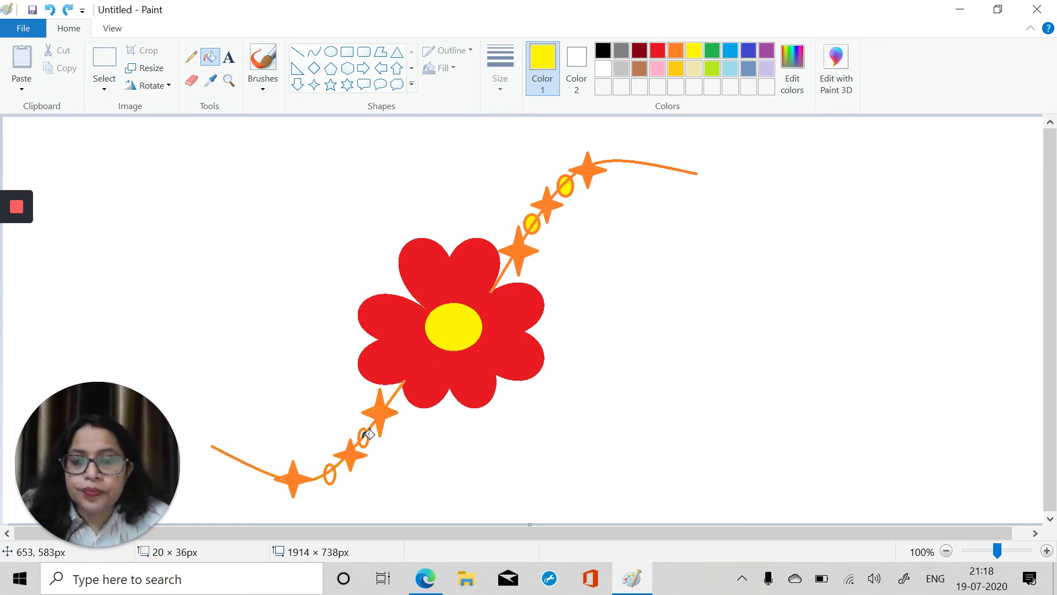
{"action": "left_click", "coordinate": [364, 438]}
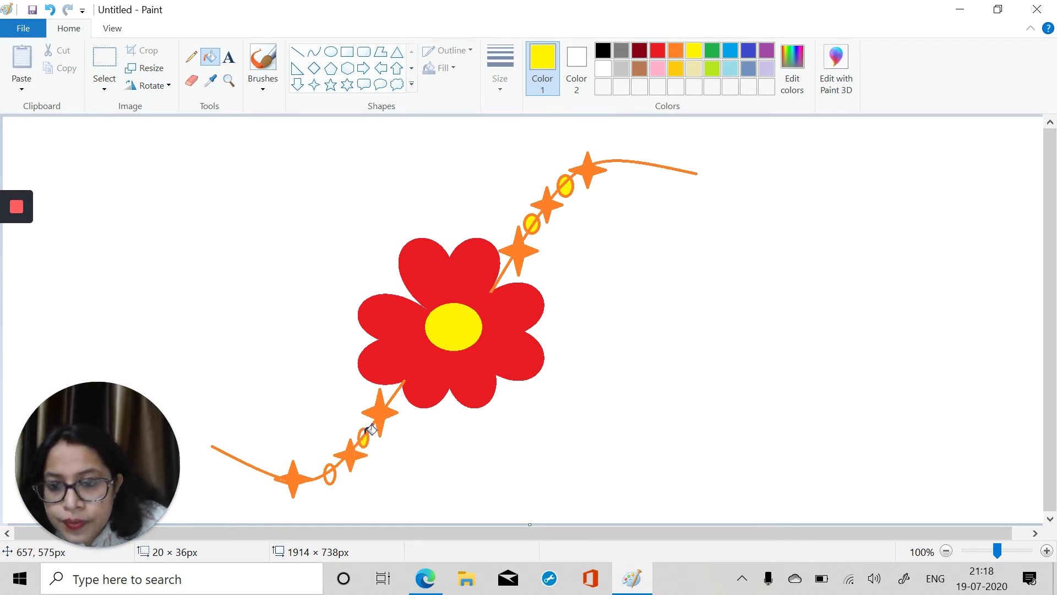
{"action": "left_click", "coordinate": [328, 470]}
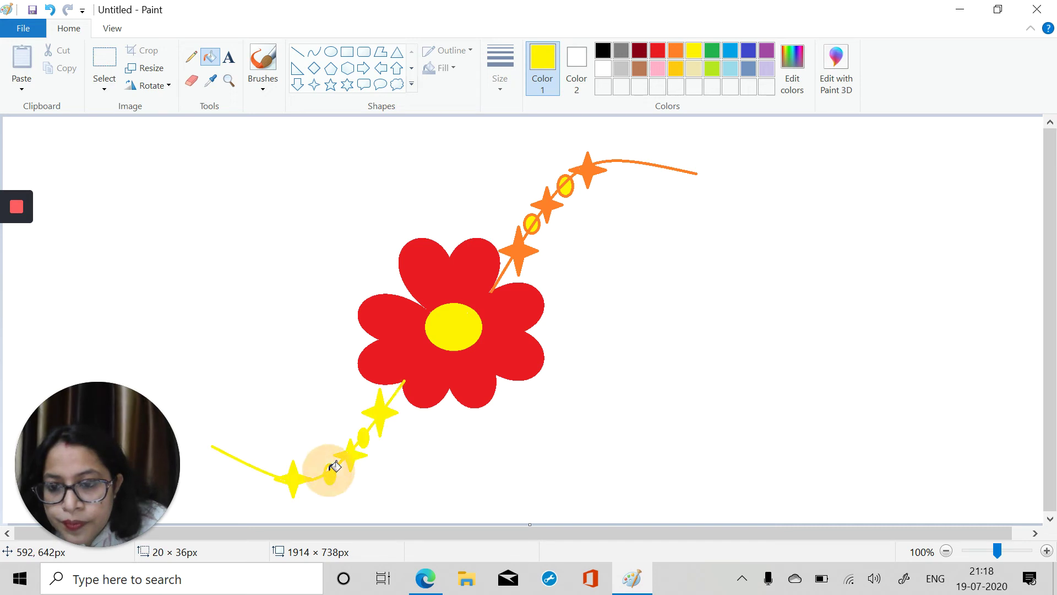
{"action": "key", "text": "ctrl+z"}
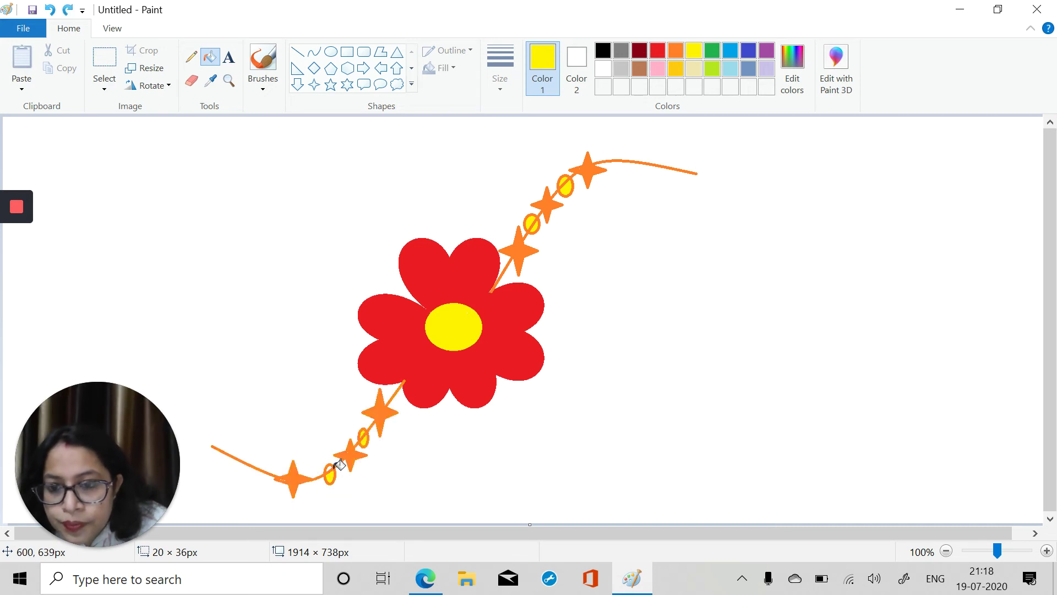
{"action": "left_click", "coordinate": [329, 469]}
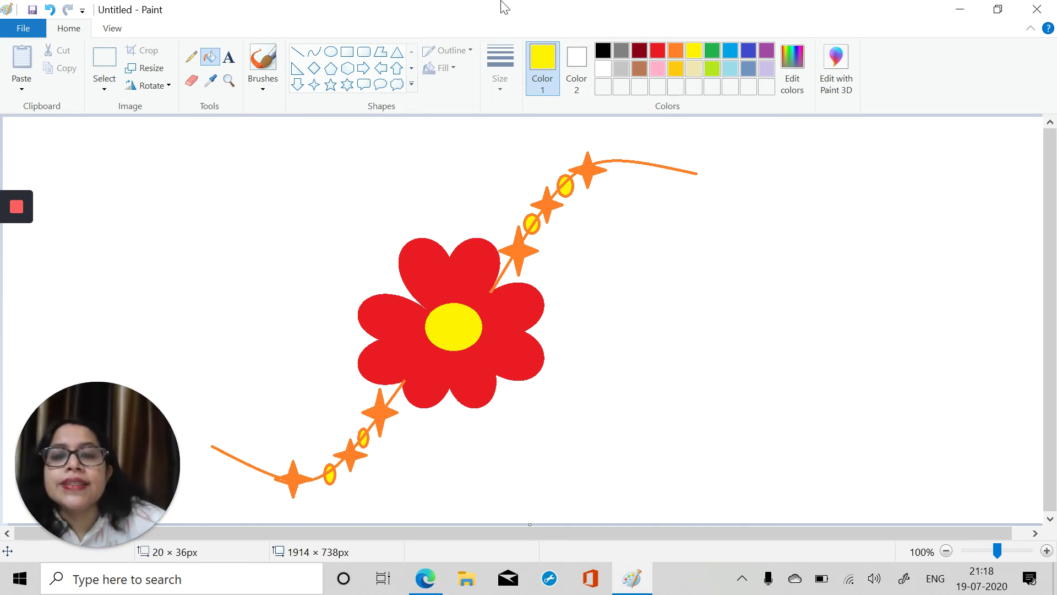
- Add the text "HAPPY RAKSHA BANDHAN" below the flower, beside the lower curve
{"action": "left_click", "coordinate": [229, 62]}
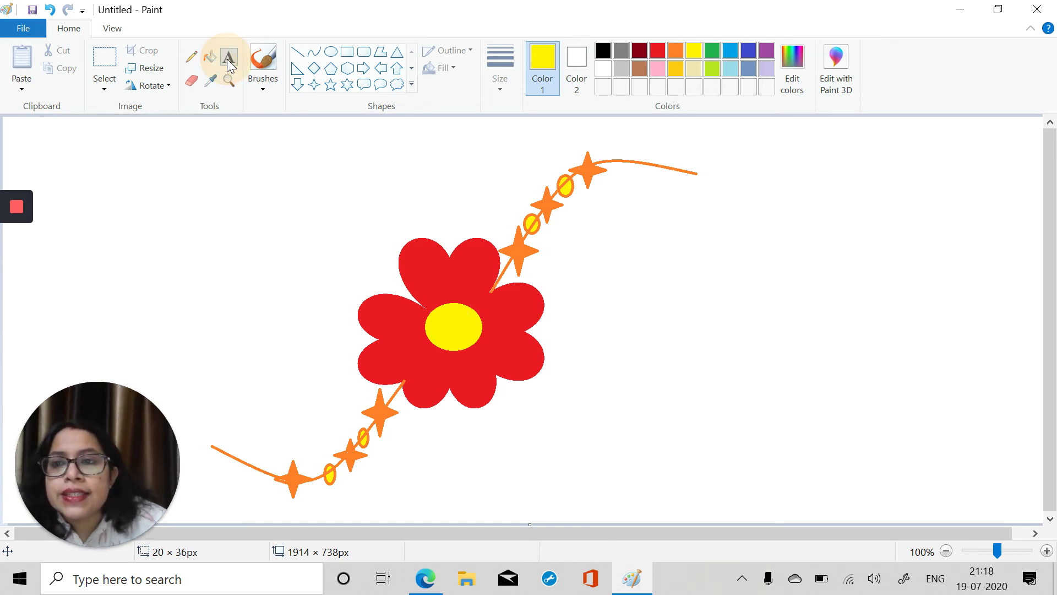
{"action": "left_click", "coordinate": [424, 450]}
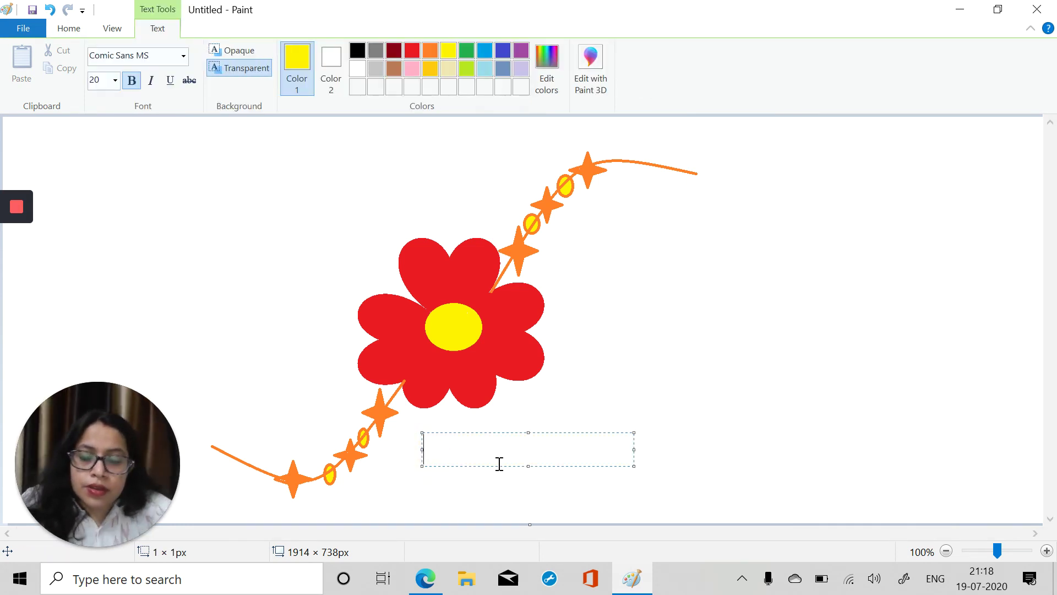
{"action": "type", "text": "h"}
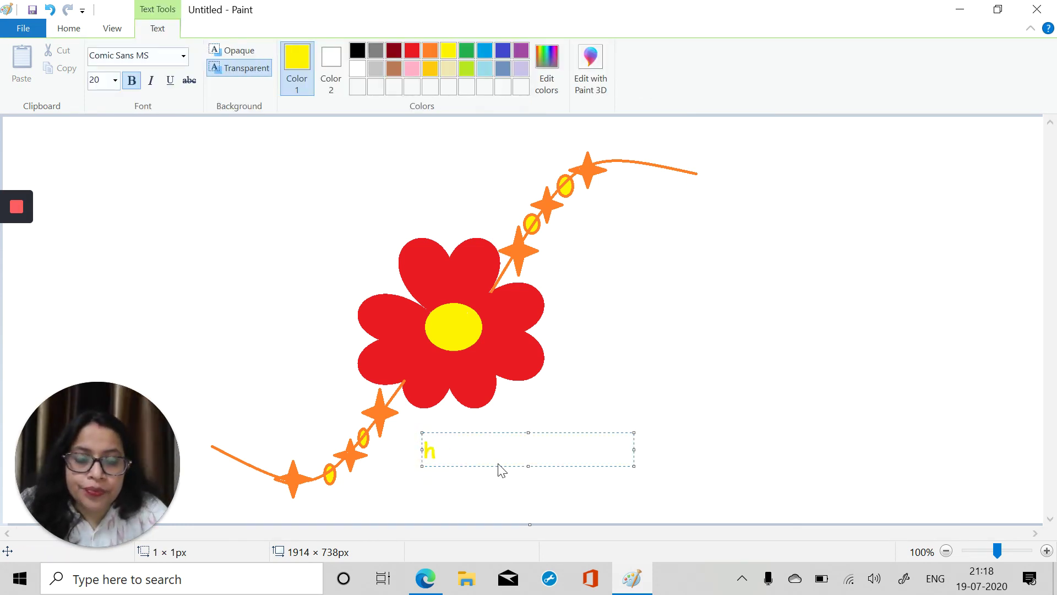
{"action": "key", "text": "BackSpace"}
{"action": "type", "text": "H"}
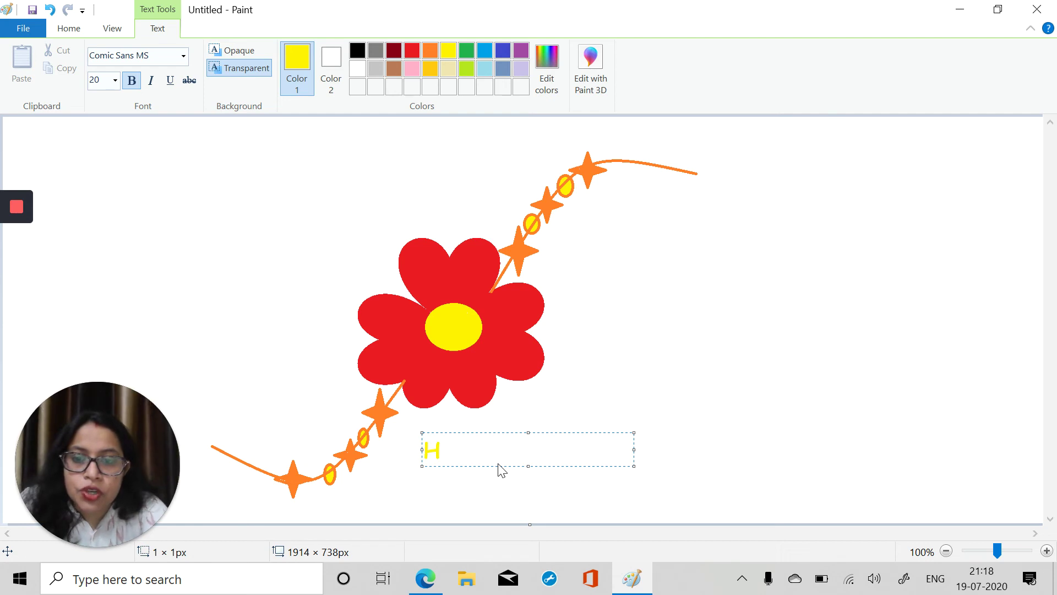
{"action": "type", "text": "APPY"}
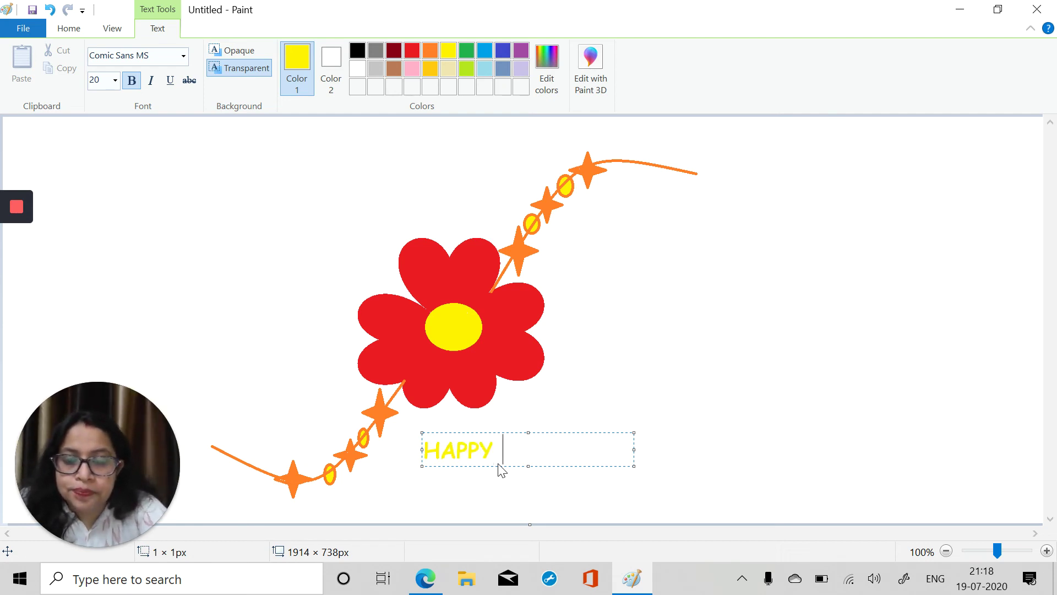
{"action": "type", "text": " RAKSHA"}
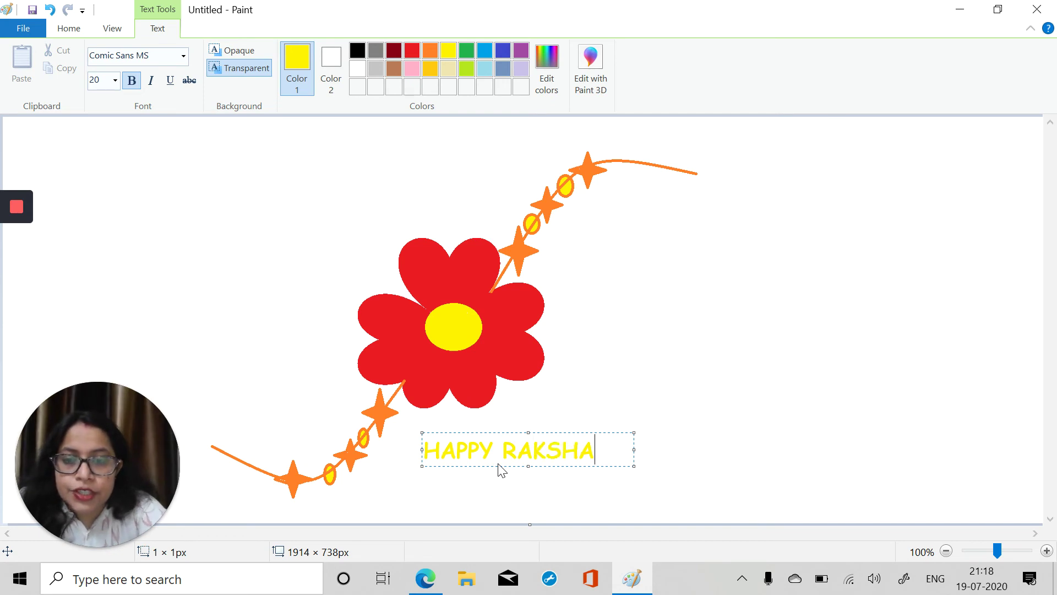
{"action": "type", "text": " BAND"}
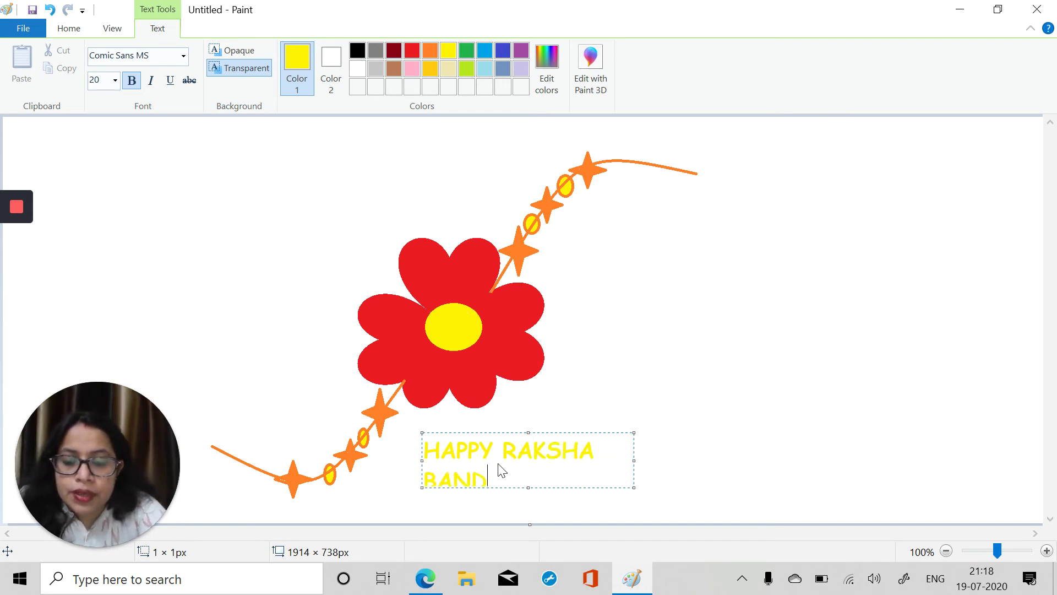
{"action": "type", "text": "HAN"}
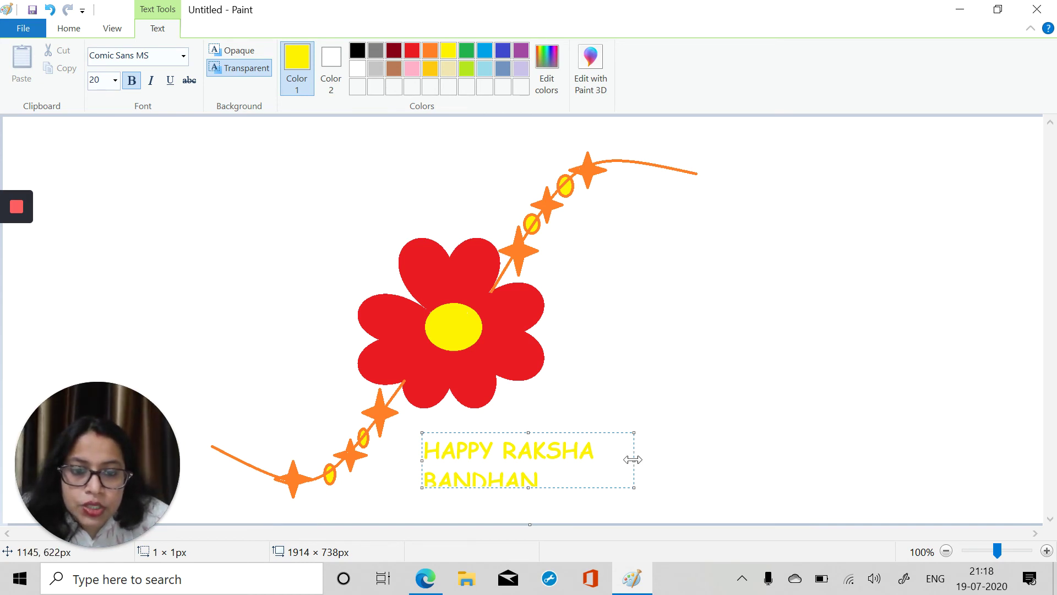
- Widen the text box to about 614 px so the greeting fits on one line, and recolour the text dark red
{"action": "left_click_drag", "start_coordinate": [633, 459], "coordinate": [413, 447]}
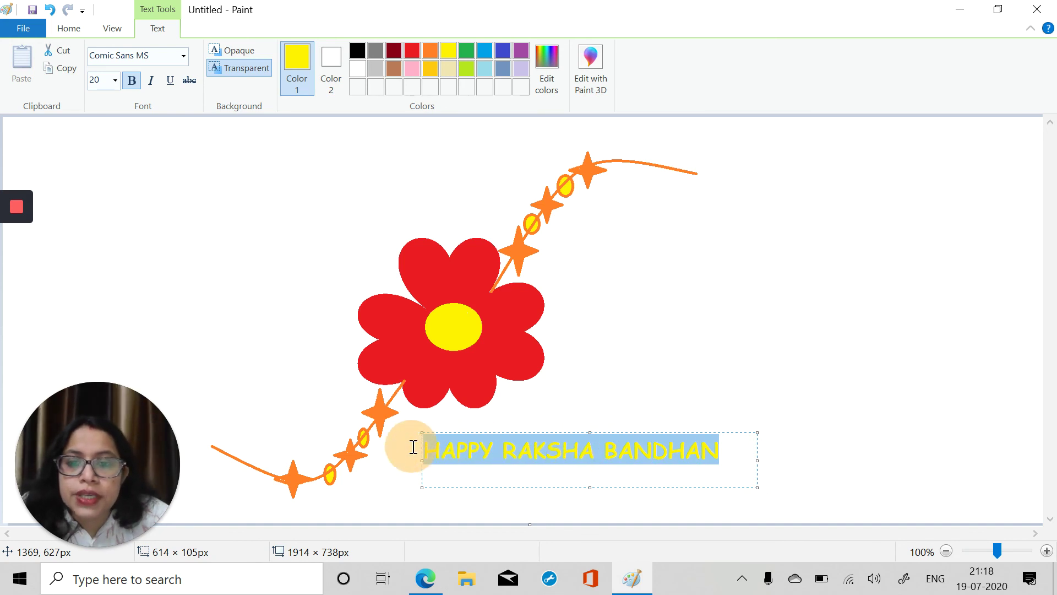
{"action": "left_click", "coordinate": [130, 83]}
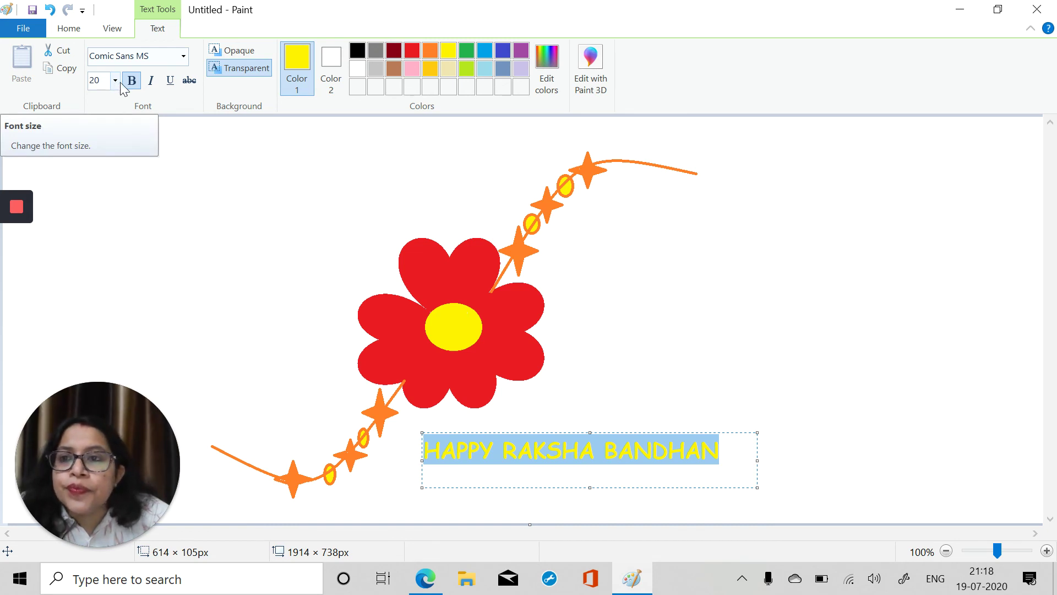
{"action": "left_click", "coordinate": [394, 51]}
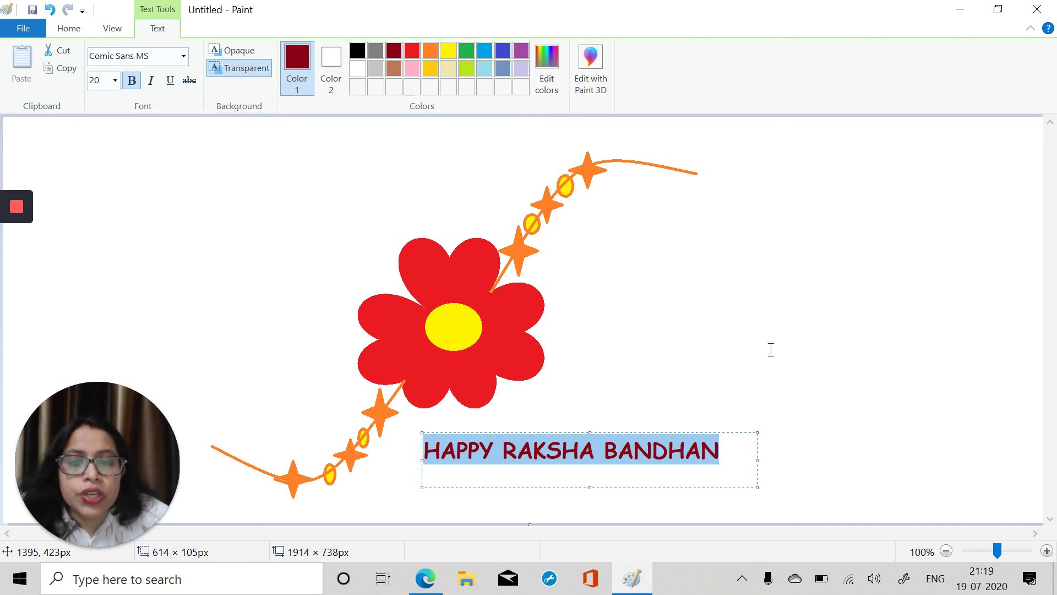
{"action": "left_click", "coordinate": [718, 389]}
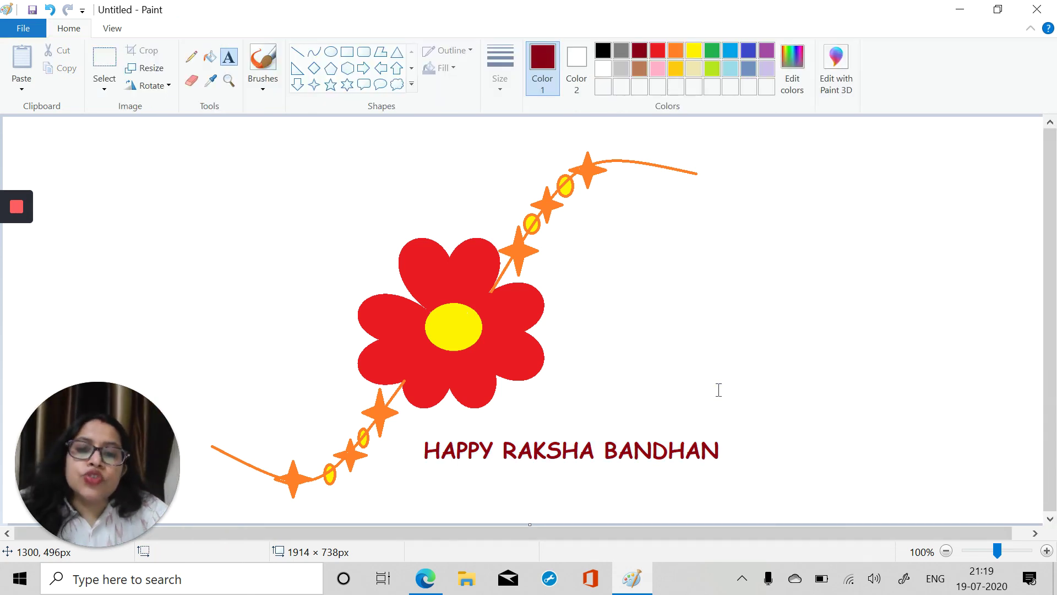